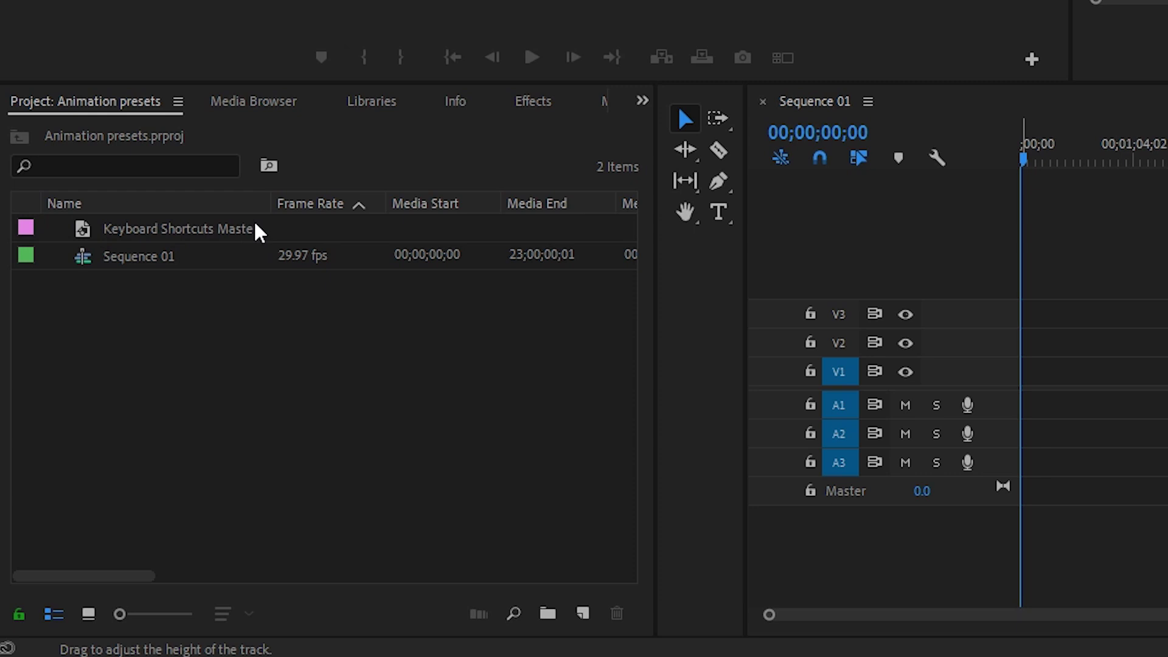
Step: Create a 1920x1080 white Color Matte and place it at the start of track V1
click(583, 613)
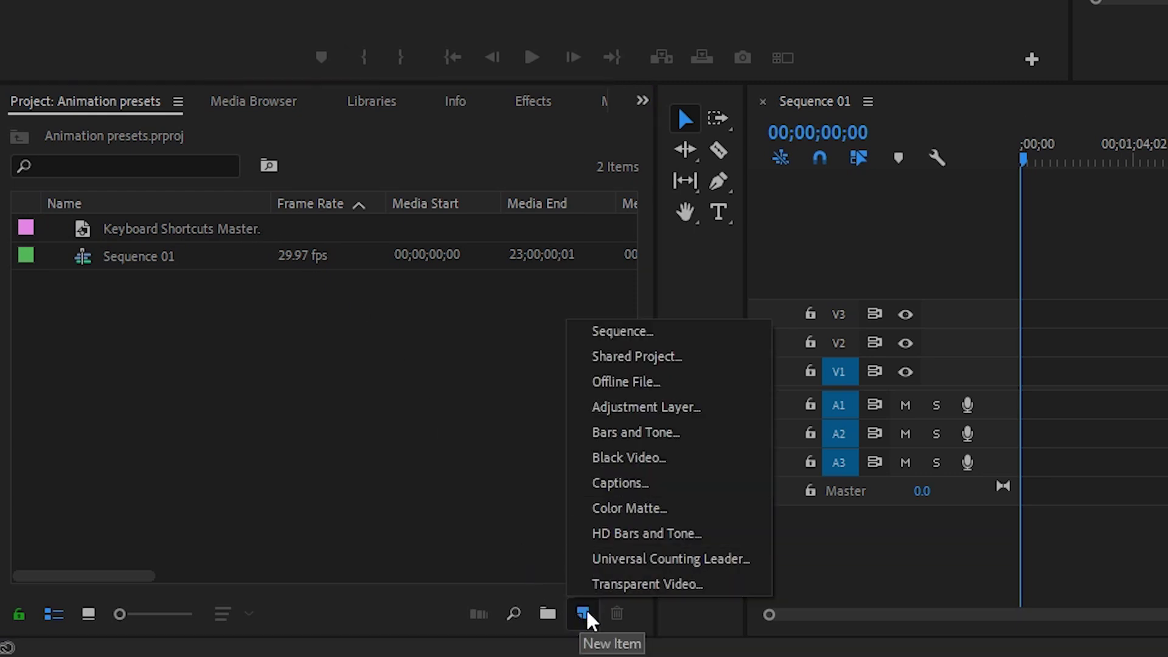
click(638, 509)
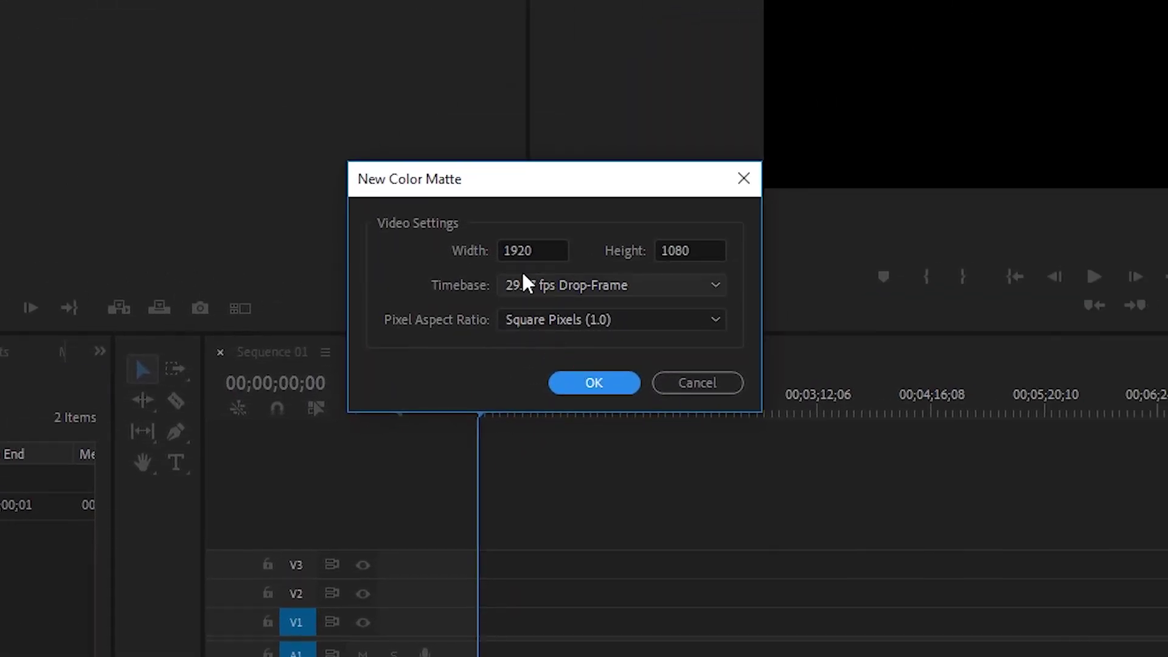
click(789, 294)
mouse_move(450, 362)
mouse_down()
mouse_move(307, 444)
mouse_move(299, 485)
mouse_up()
click(821, 185)
key(Return)
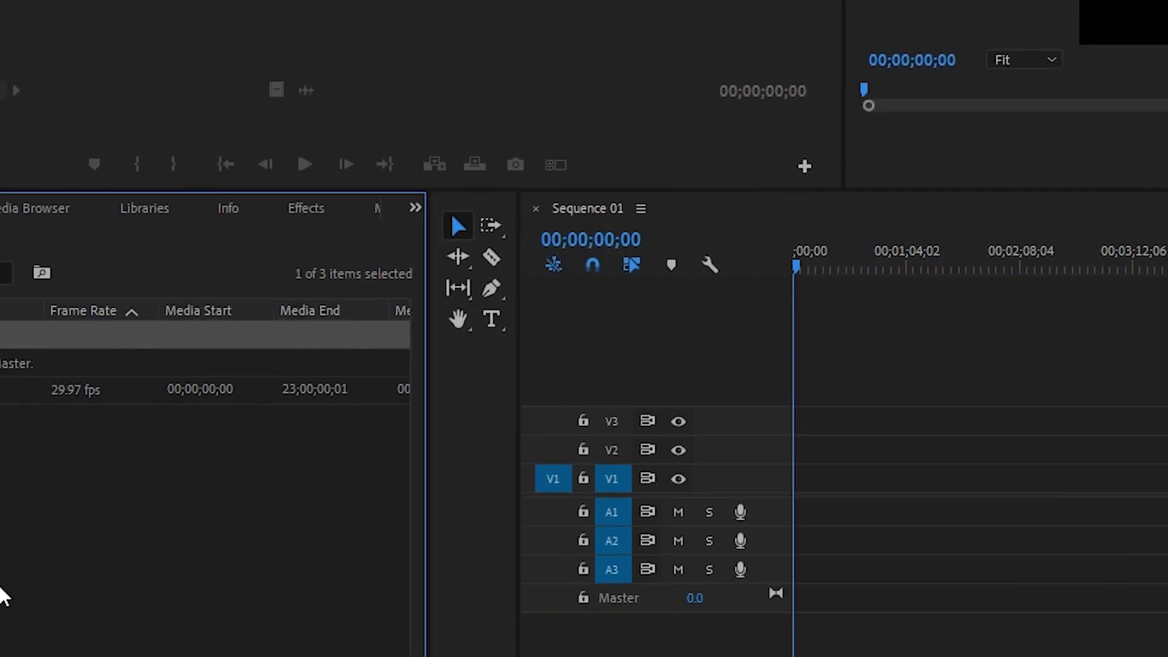
drag(118, 230, 1050, 374)
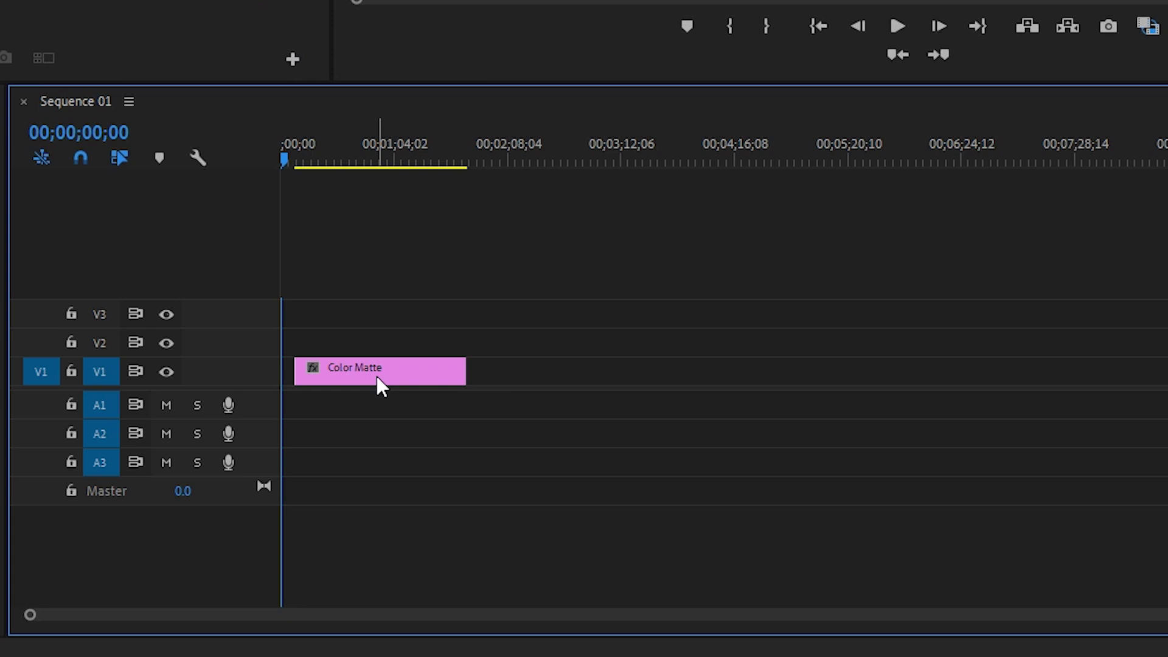
drag(377, 376, 339, 352)
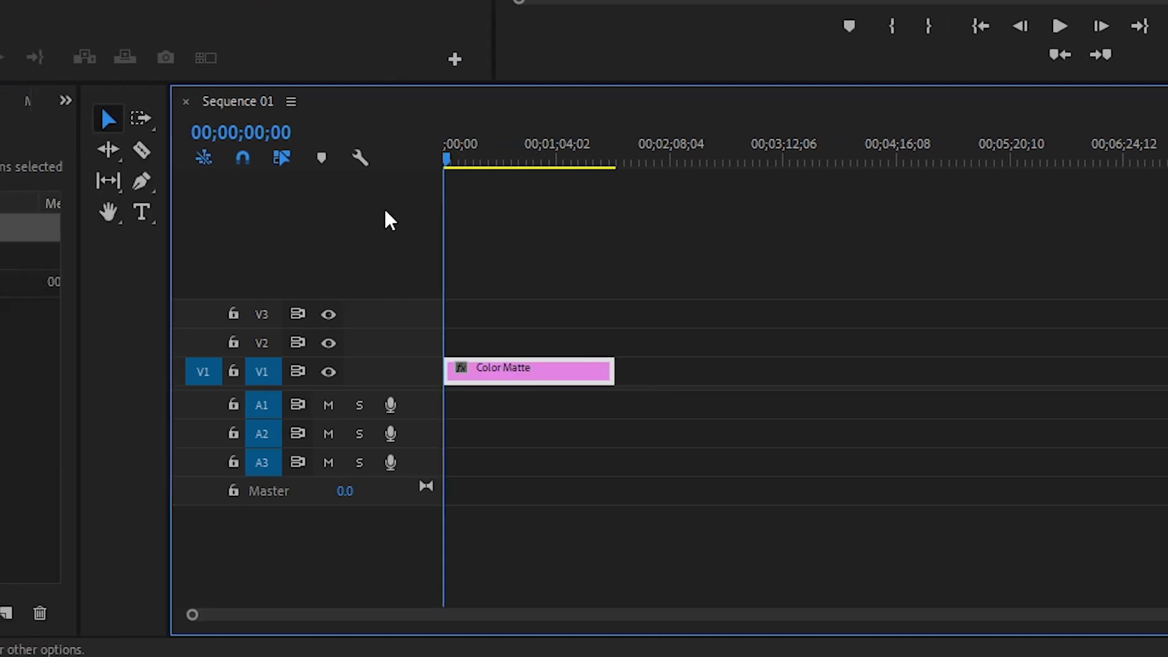
Step: Place Keyboard Shortcuts Master.png on V2 at the sequence start and show its Effect Controls
click(83, 257)
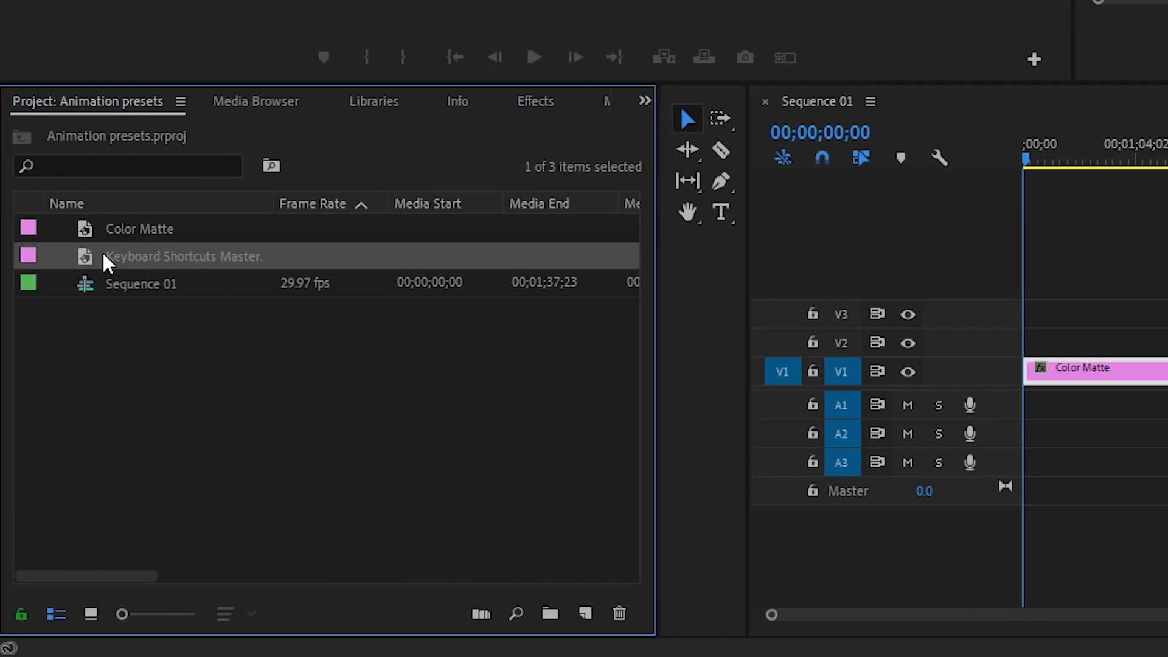
double_click(107, 257)
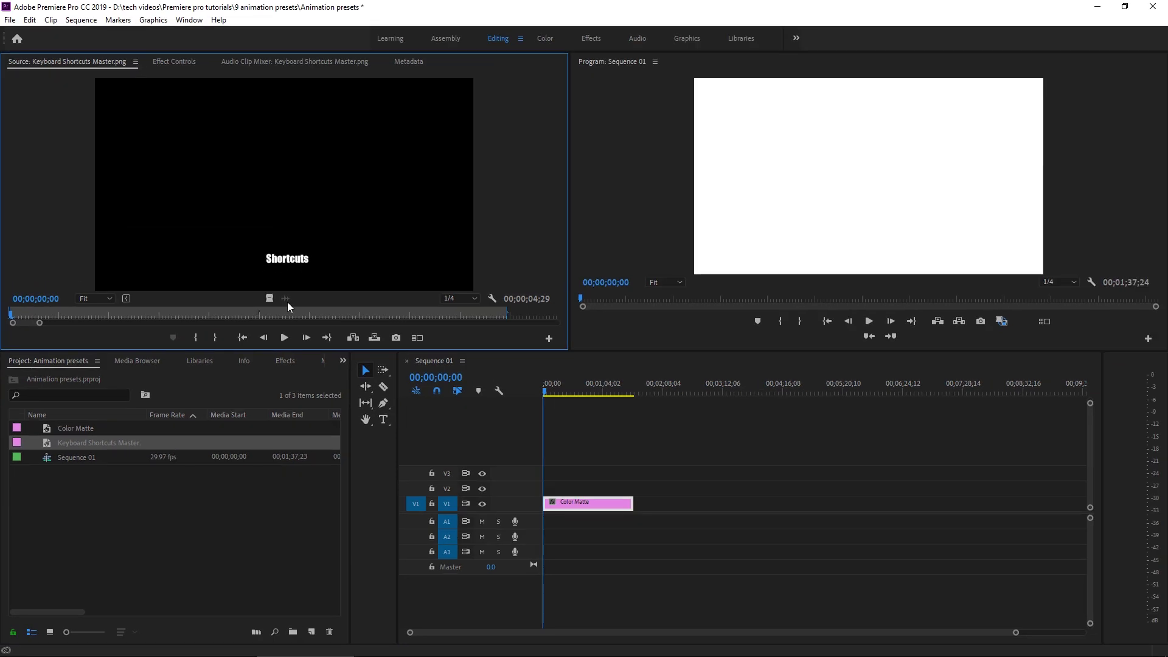
drag(38, 448, 553, 488)
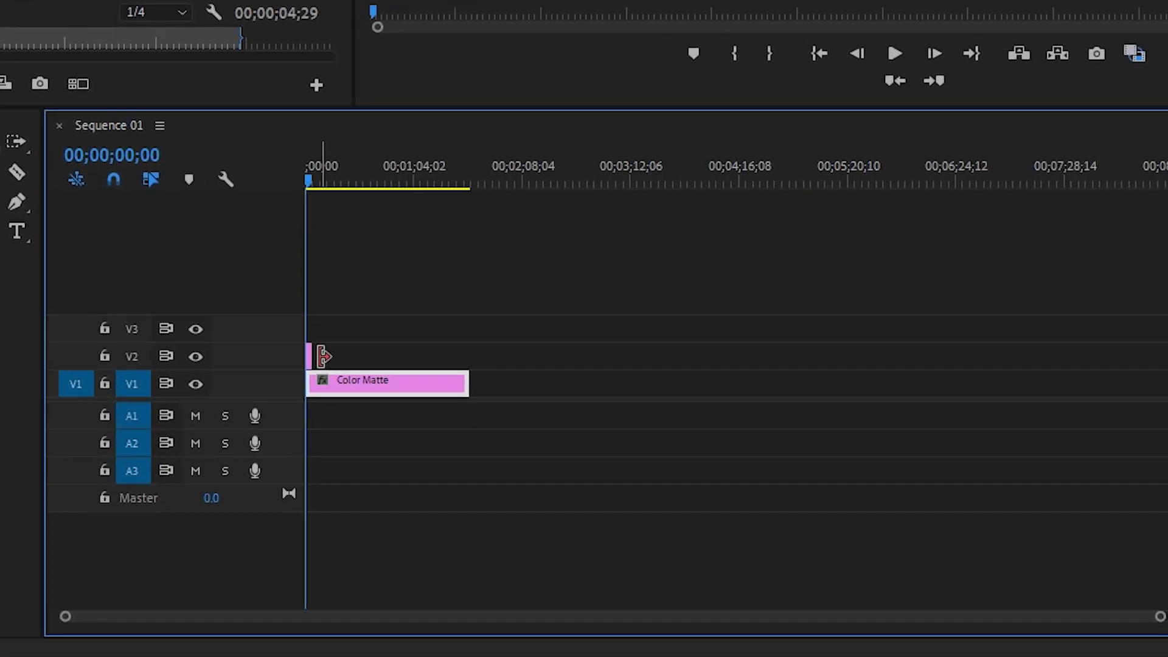
drag(324, 356, 477, 360)
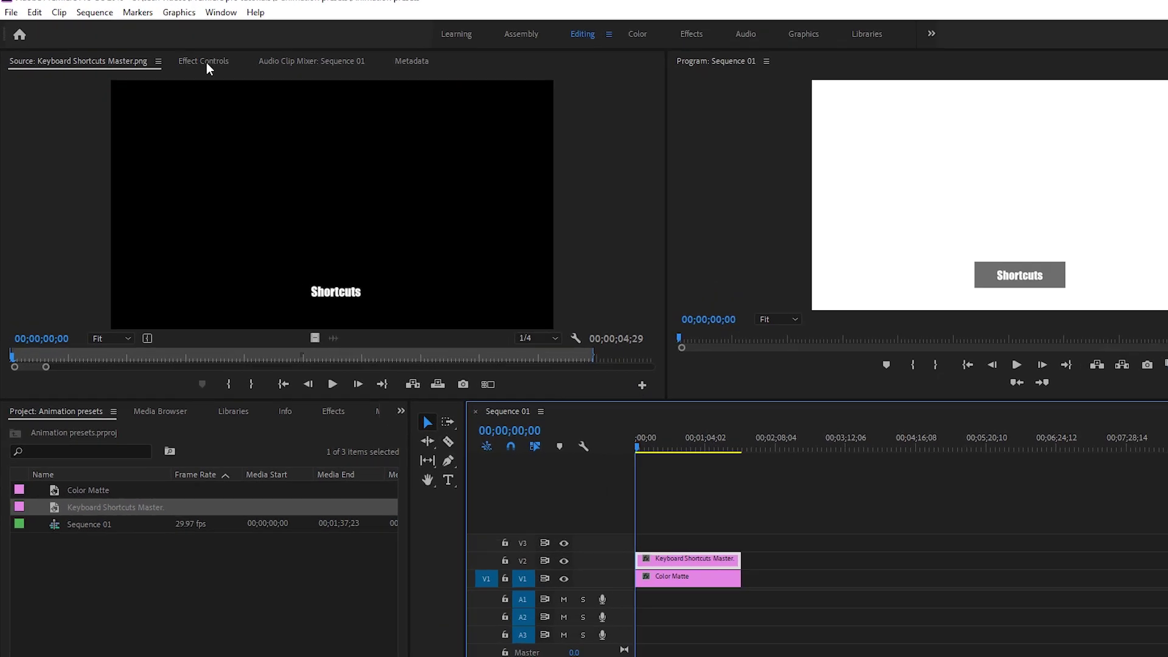
click(206, 62)
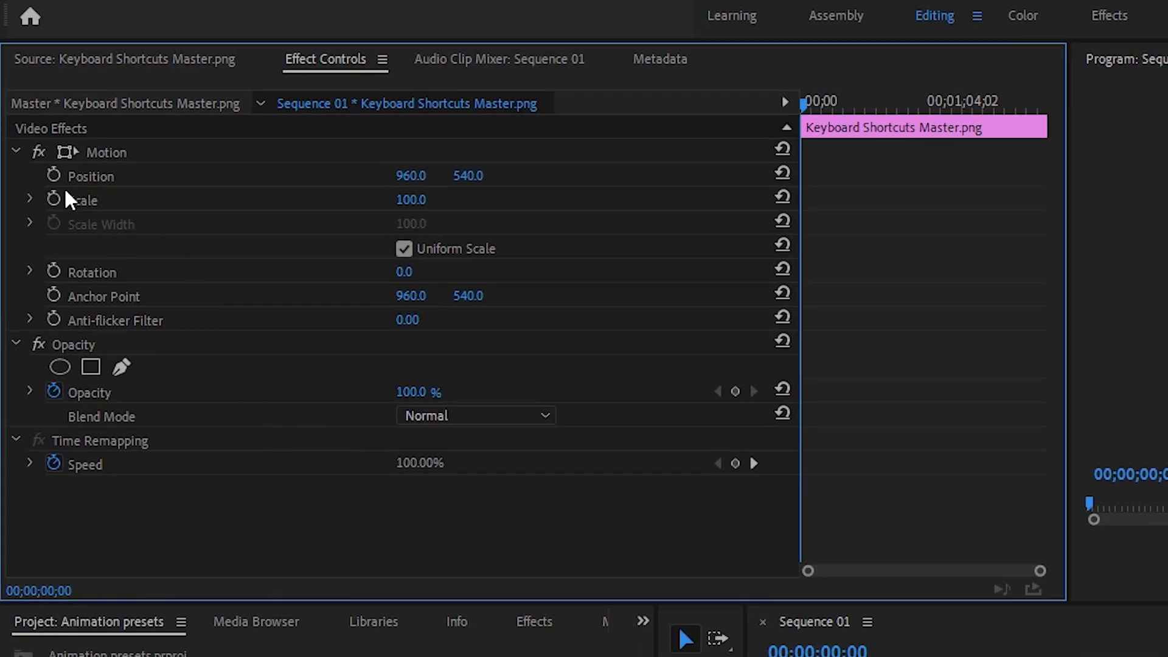
Step: Enable Position and Scale keyframing and set the graphic's starting Position Y to 830
click(51, 174)
click(54, 198)
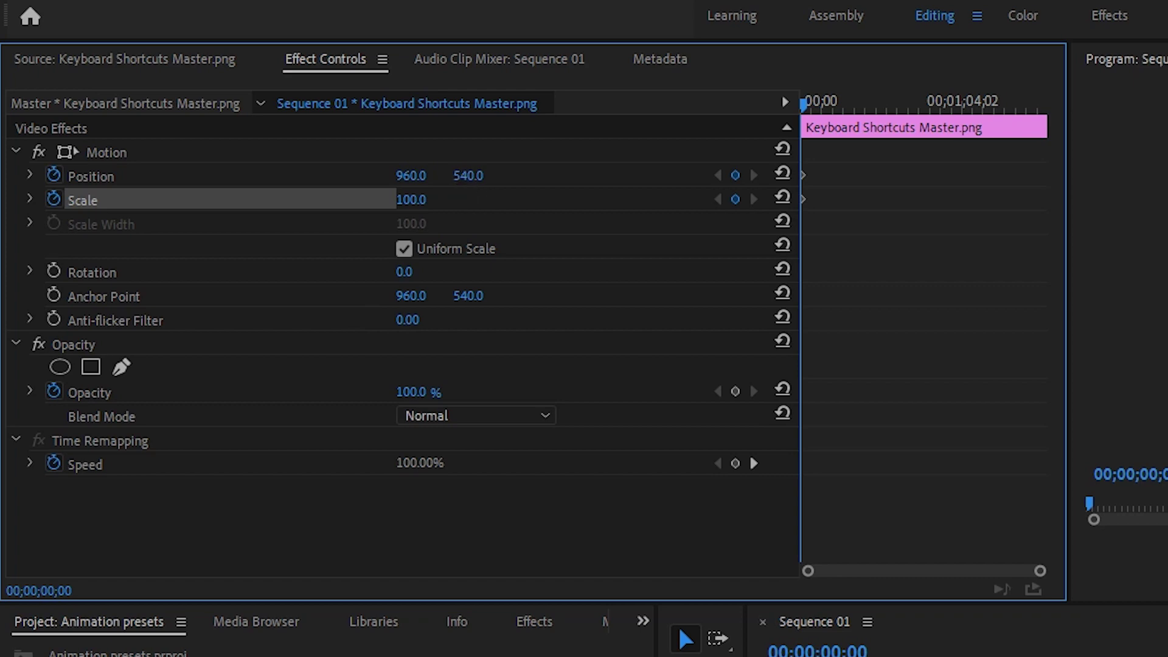
drag(468, 175, 772, 176)
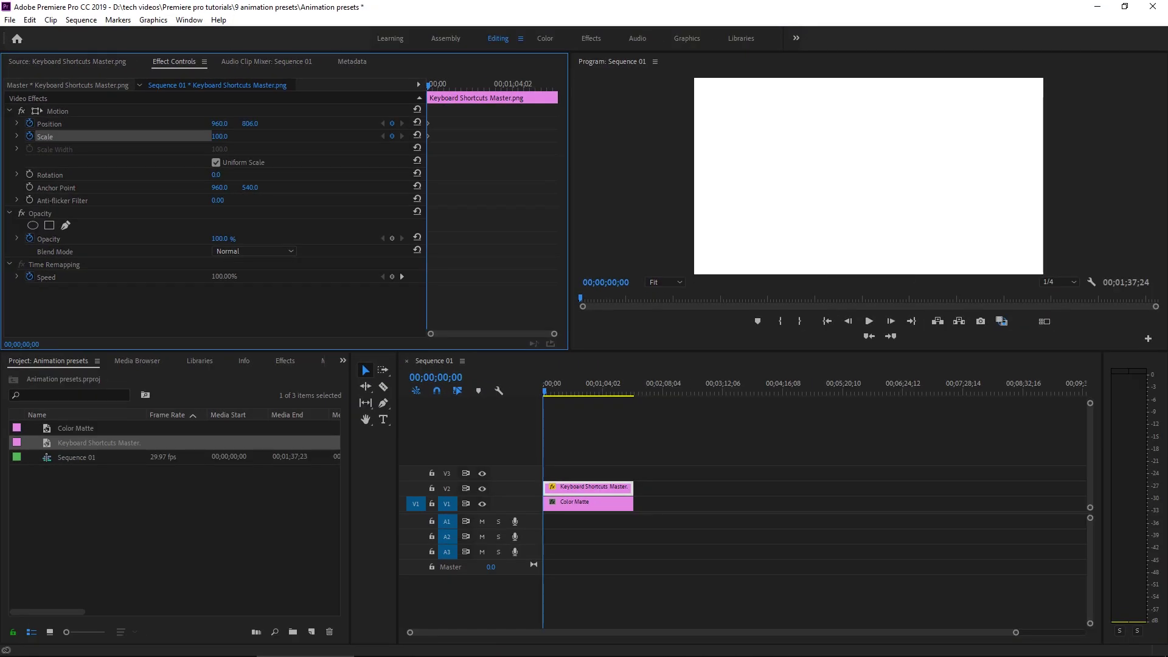
drag(250, 123, 255, 123)
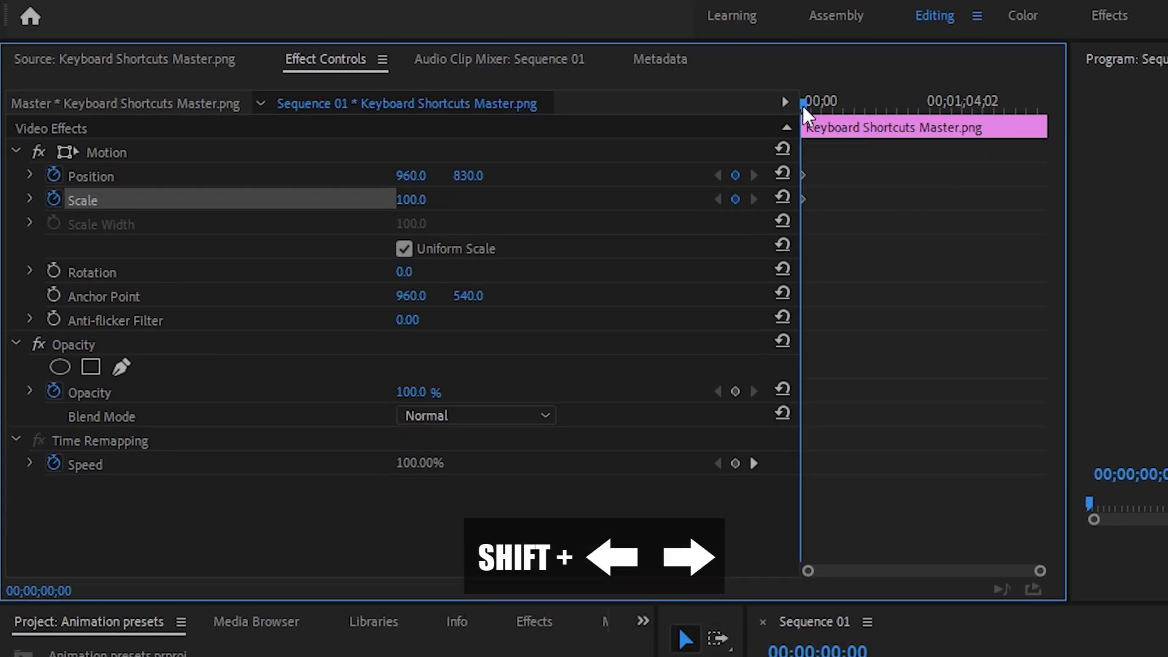
Step: At 20 frames in, raise the graphic to Position Y 179
key(shift+Right)
key(shift+Right)
key(shift+Right)
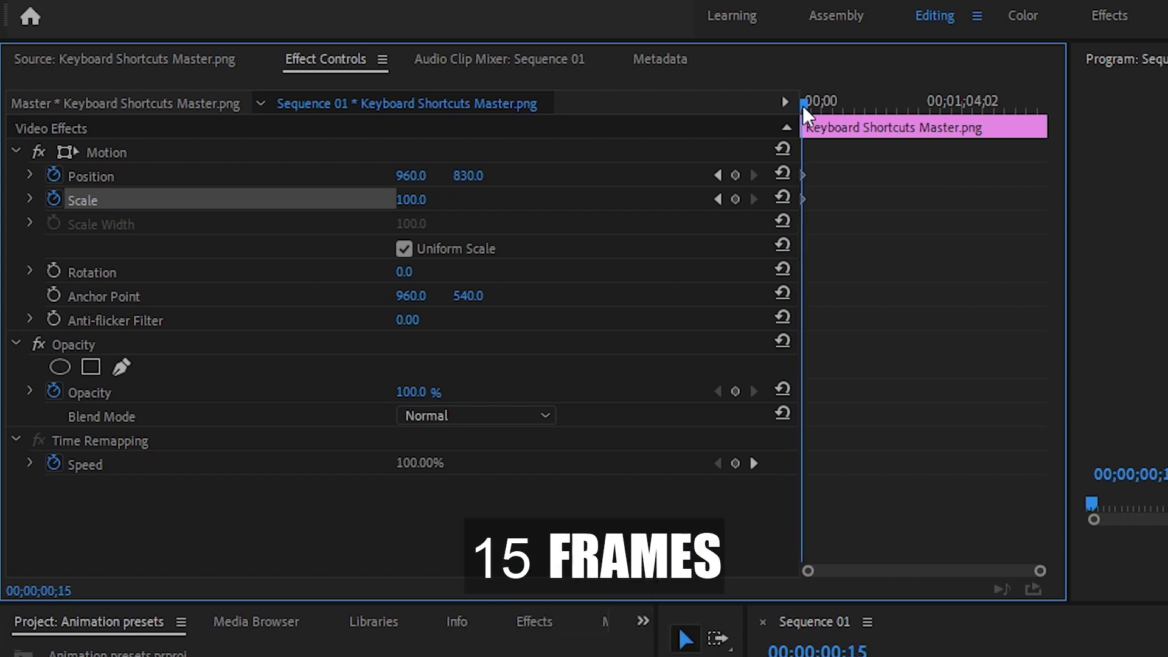
key(shift+Right)
key(shift+Right)
key(shift+Right)
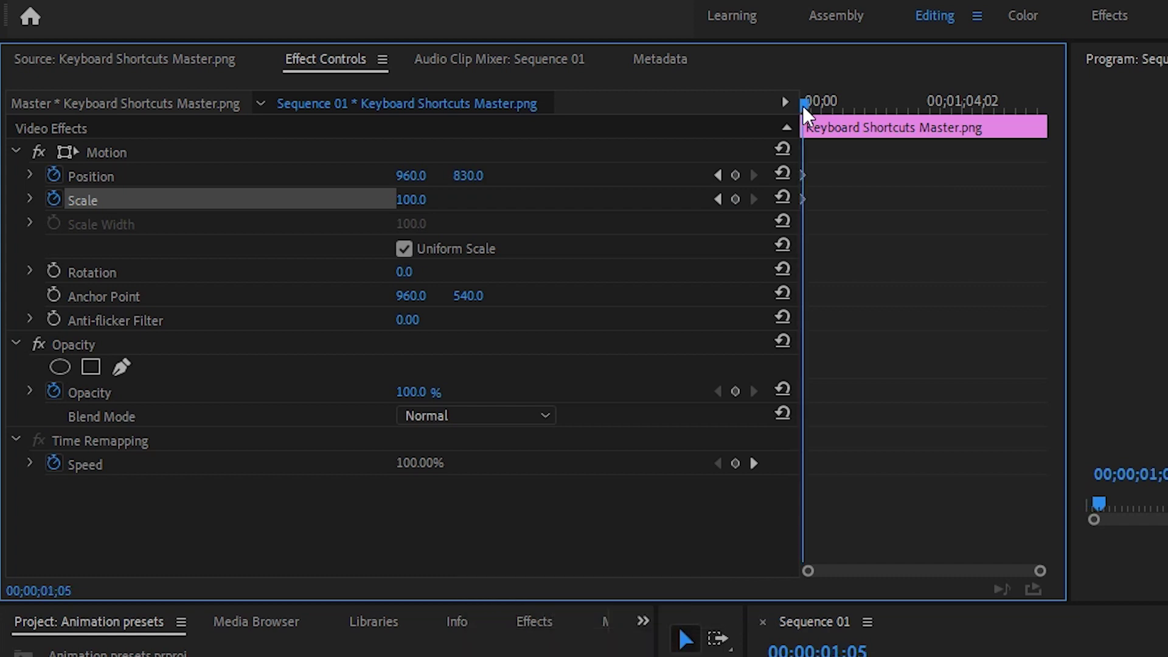
key(shift+Left)
key(shift+Left)
key(shift+Left)
scroll(802, 105, up, 5)
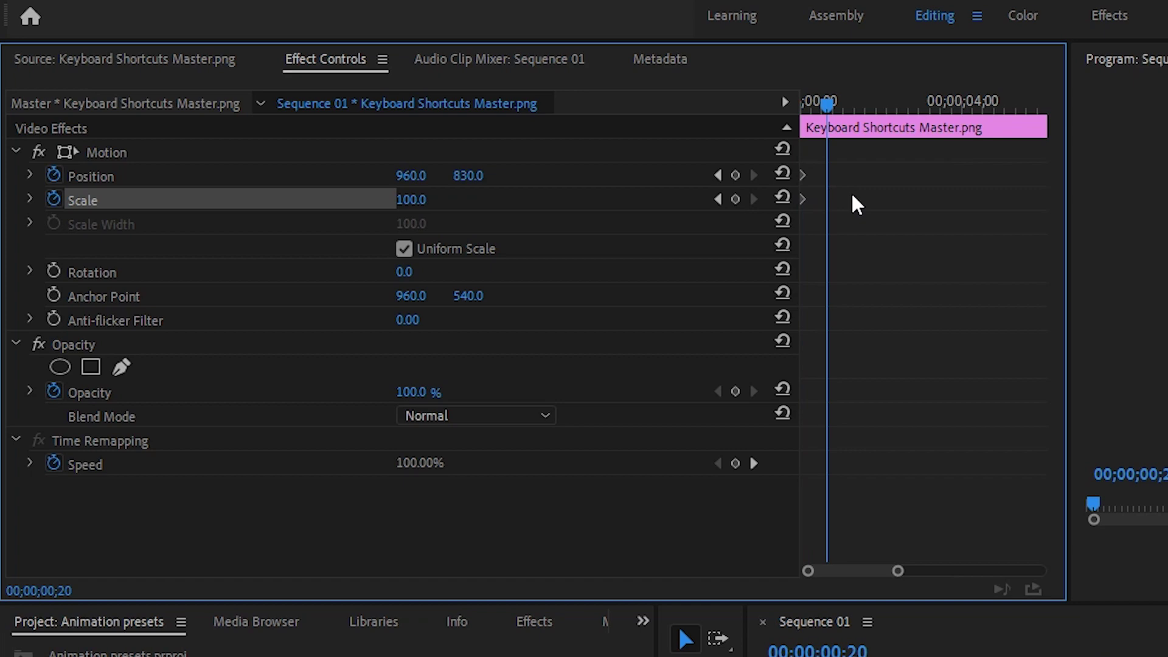
drag(468, 175, 365, 176)
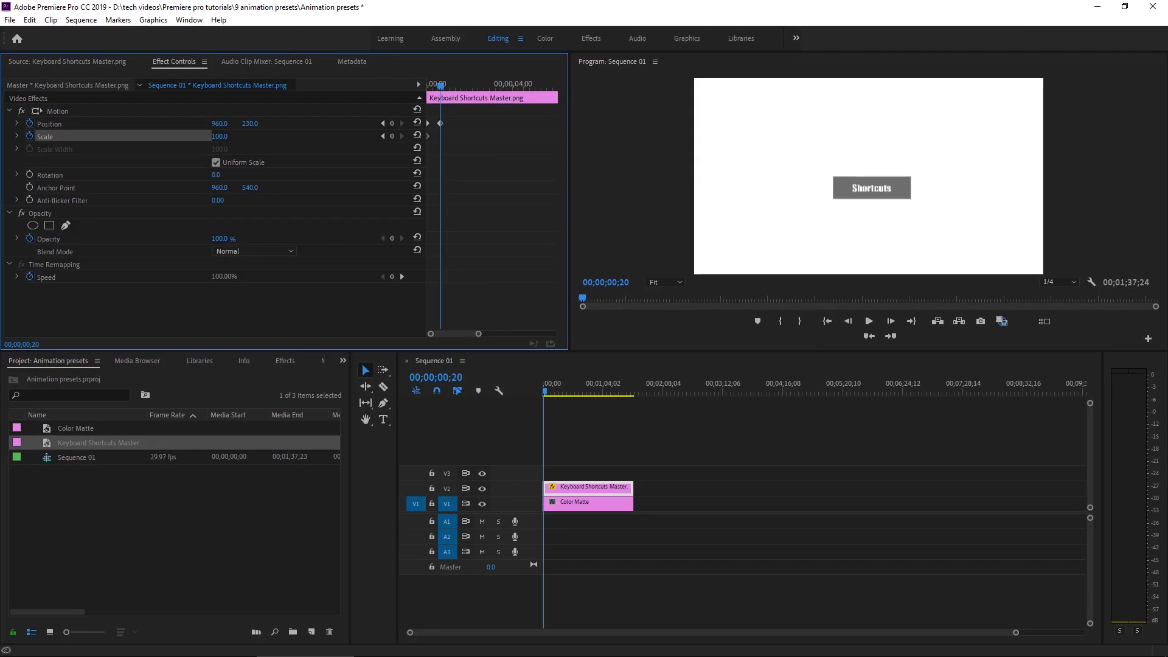
drag(250, 123, 289, 131)
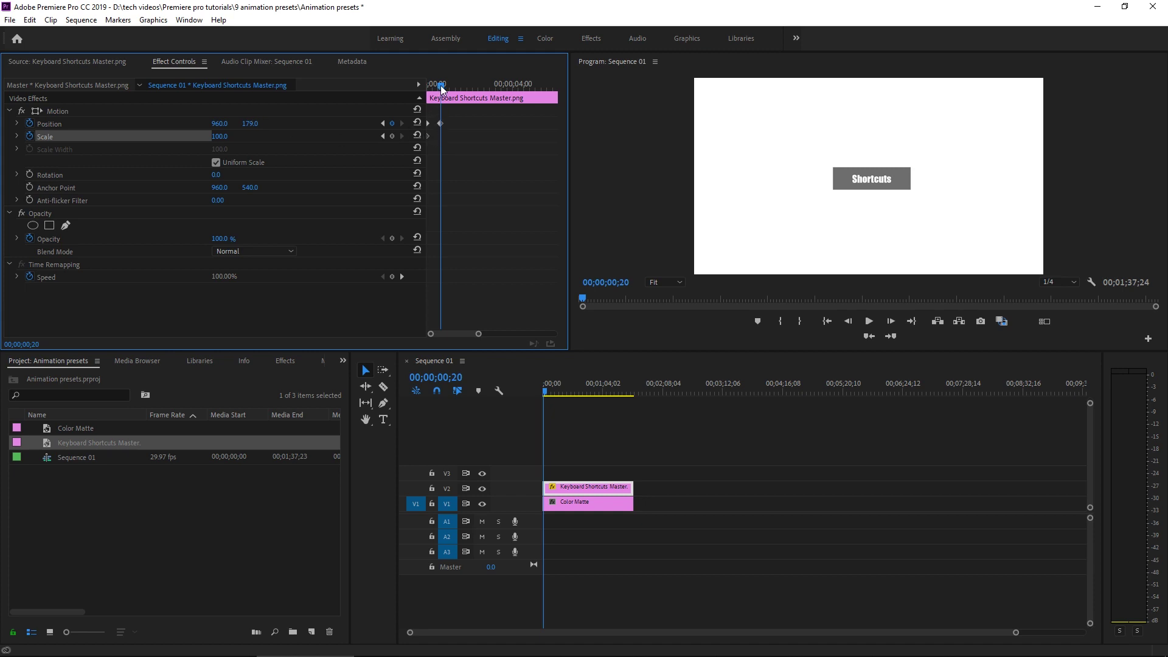
drag(441, 85, 511, 89)
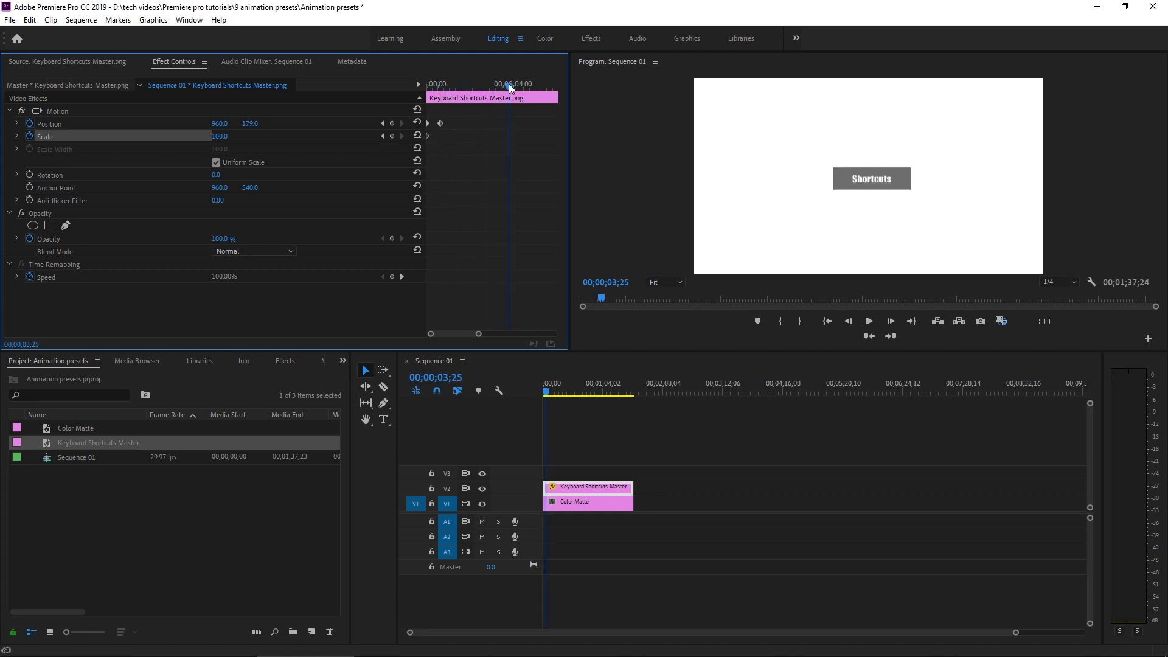
Step: Hold Position Y 179 until 00;00;03;25, drop to Y 867 at 00;00;04;10, then preview
click(392, 124)
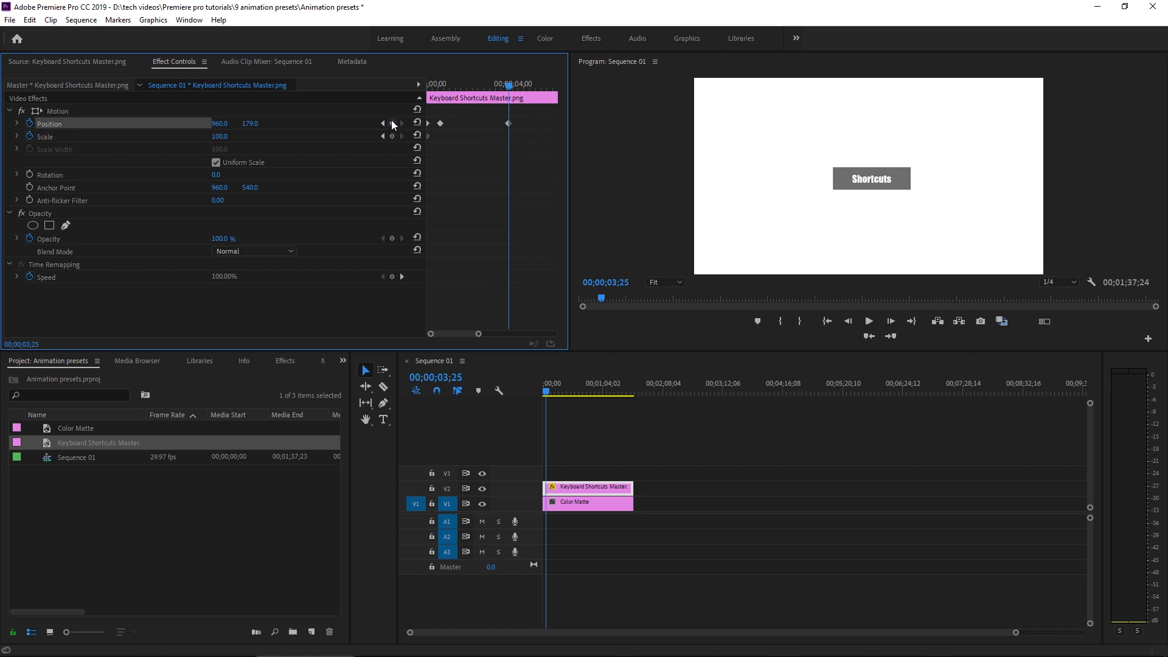
click(440, 124)
click(402, 124)
key(shift+Right)
key(shift+Right)
key(shift+Right)
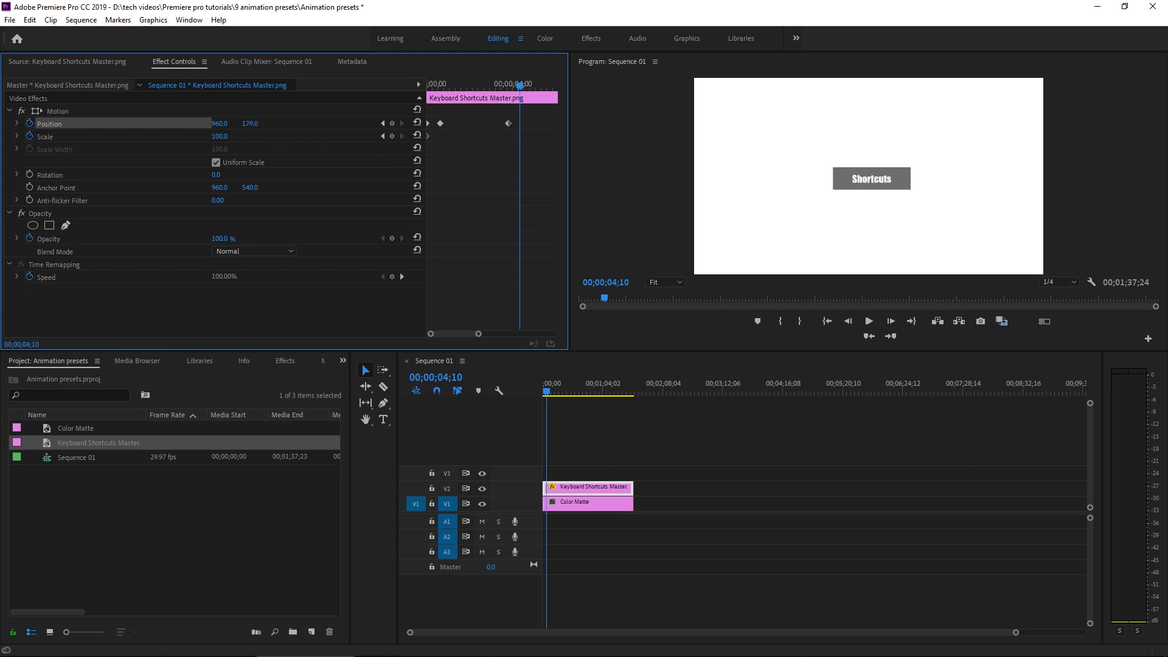
drag(250, 124, 285, 123)
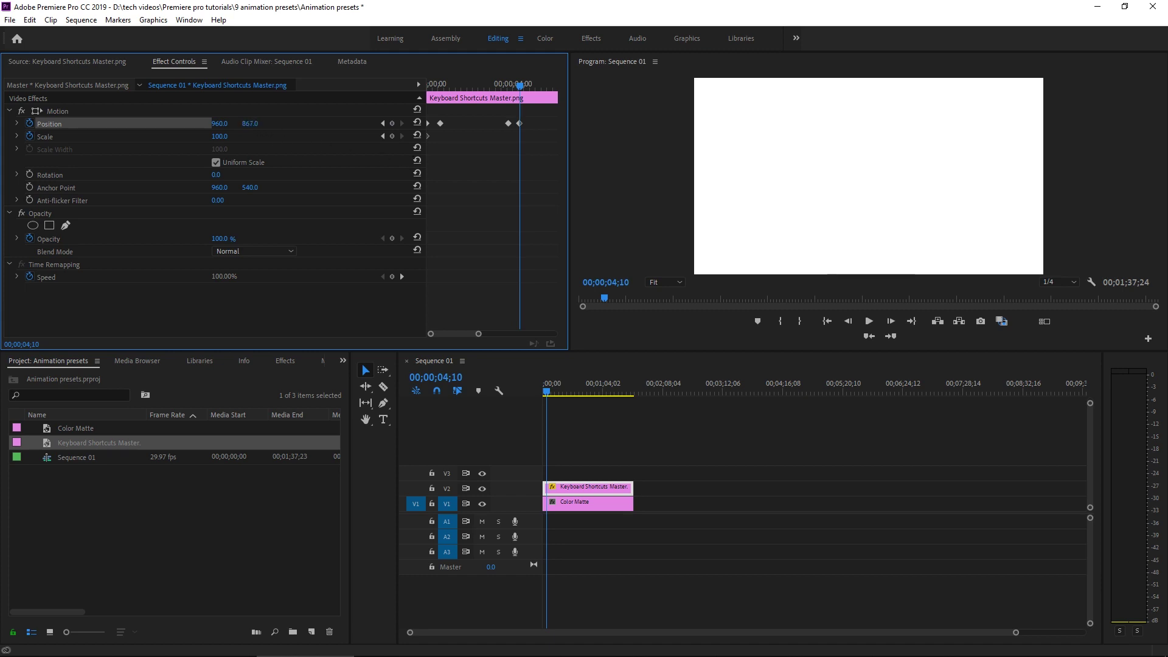
drag(547, 397, 537, 391)
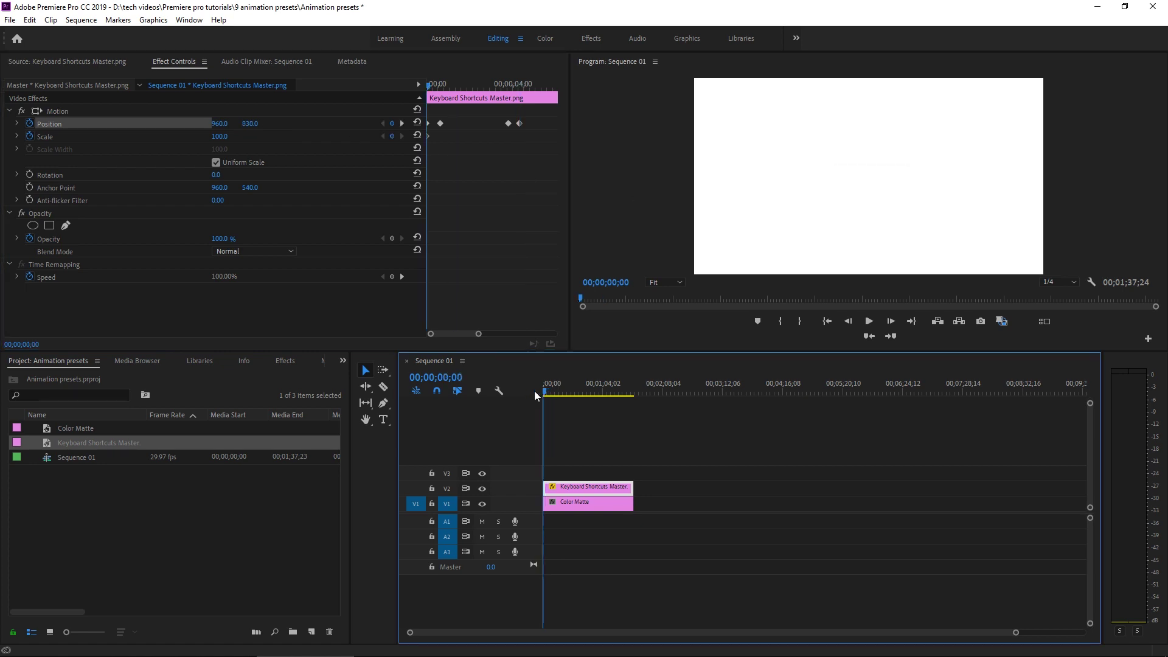
key(space)
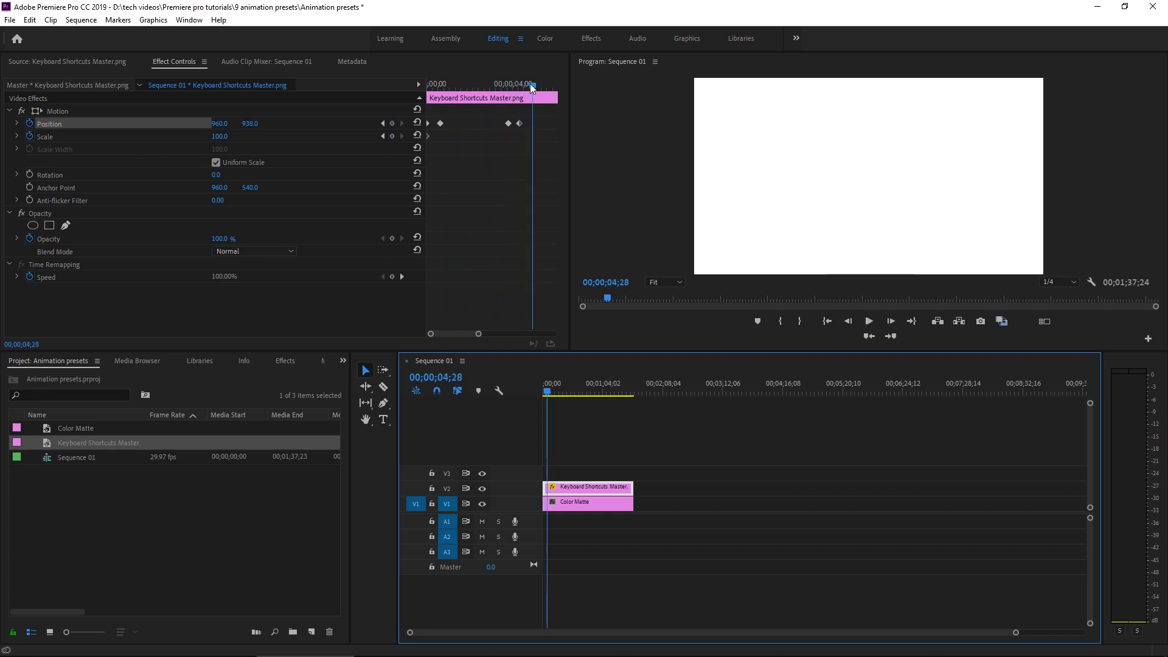
Step: Shift one Position keyframe slightly earlier and smooth the last keyframe's temporal interpolation
click(429, 137)
key(space)
drag(441, 124, 434, 125)
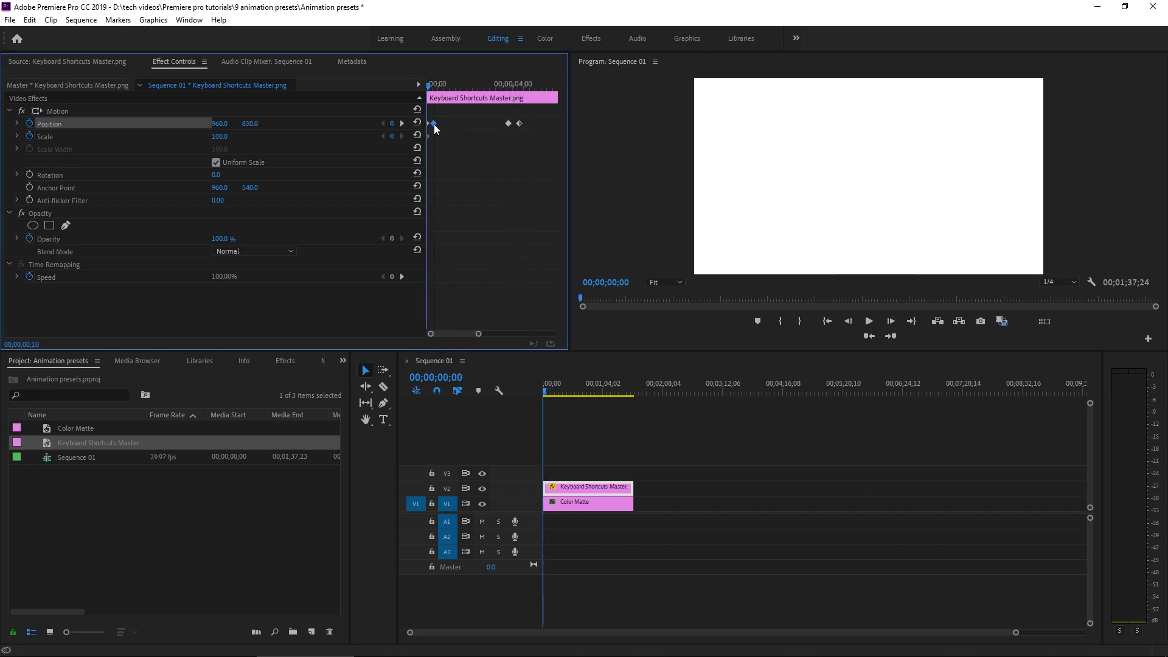
click(505, 114)
right_click(513, 126)
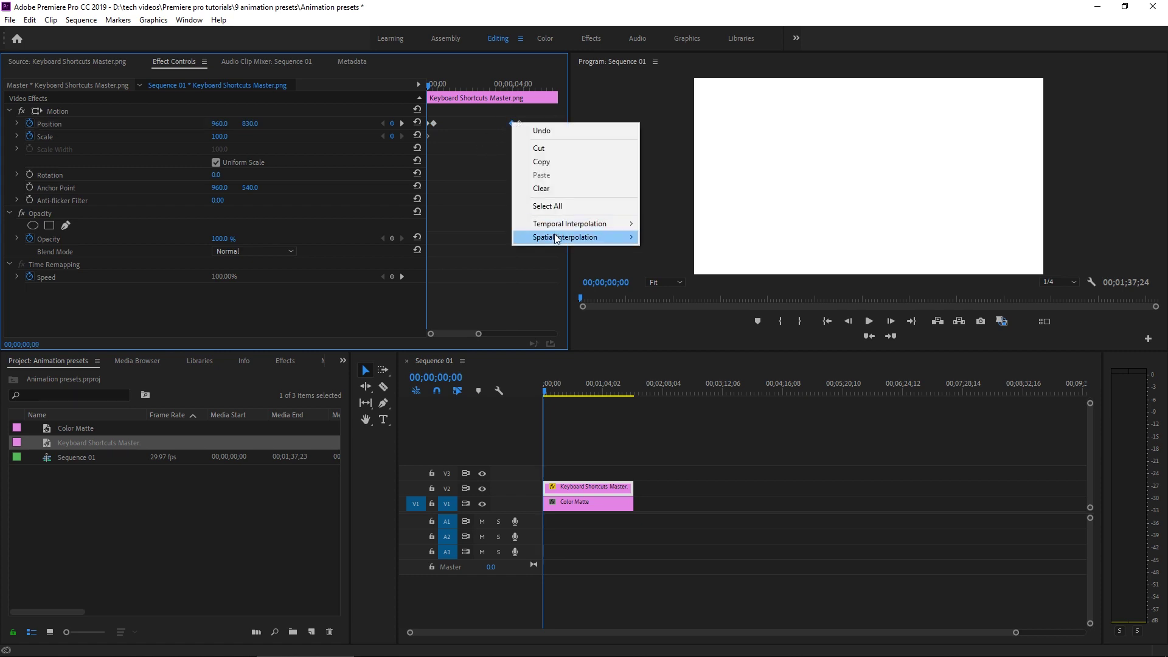
mouse_move(599, 238)
click(666, 236)
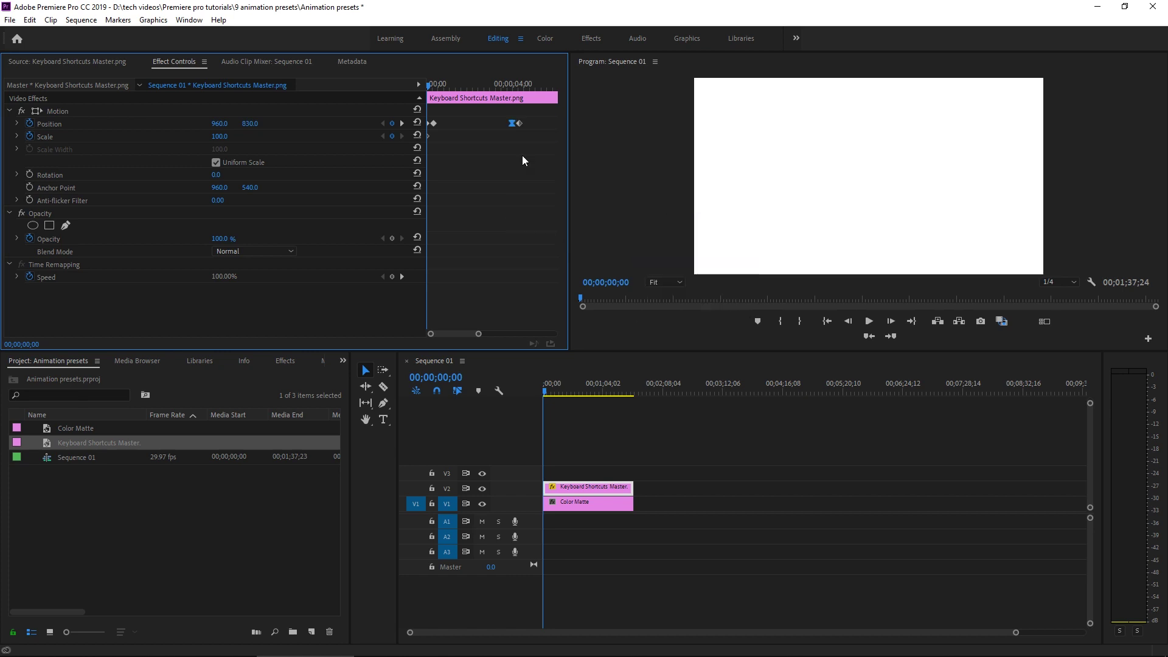
Step: Apply Ease In to the second and first Position keyframes, then preview the animation
right_click(521, 127)
mouse_move(625, 224)
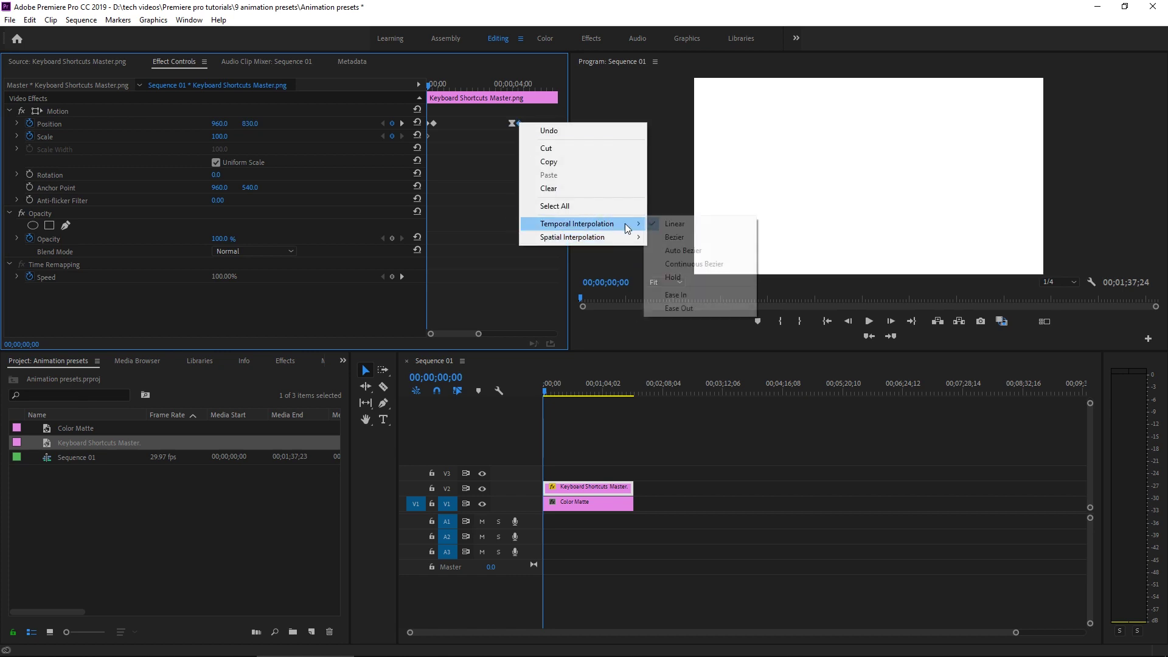
click(671, 296)
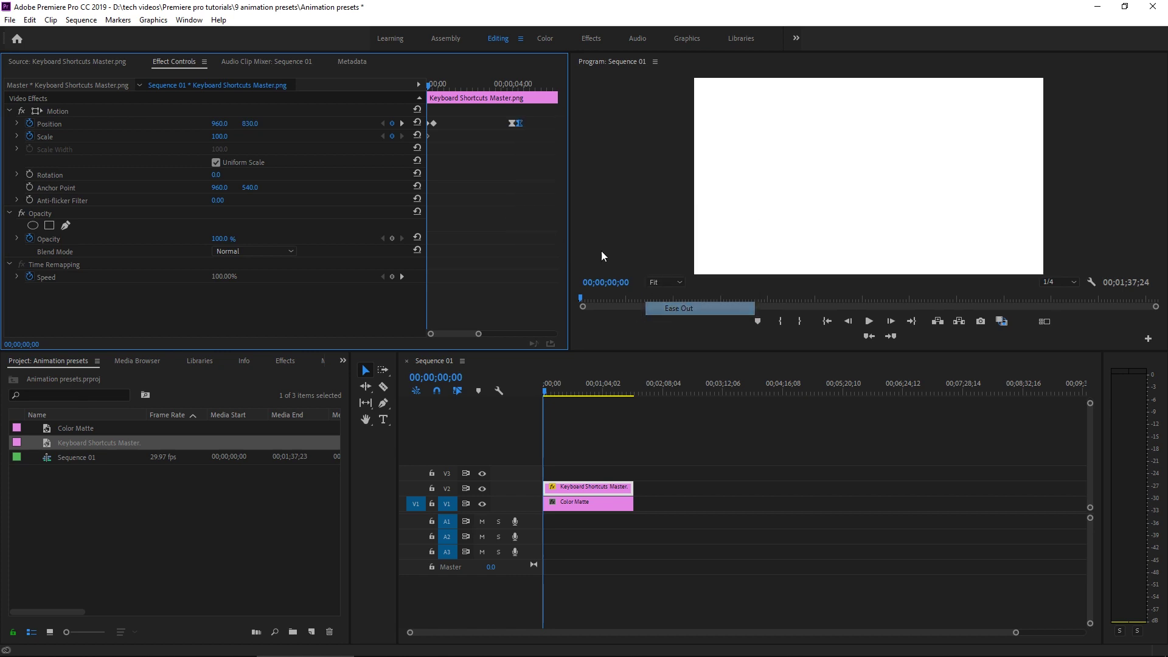
right_click(434, 124)
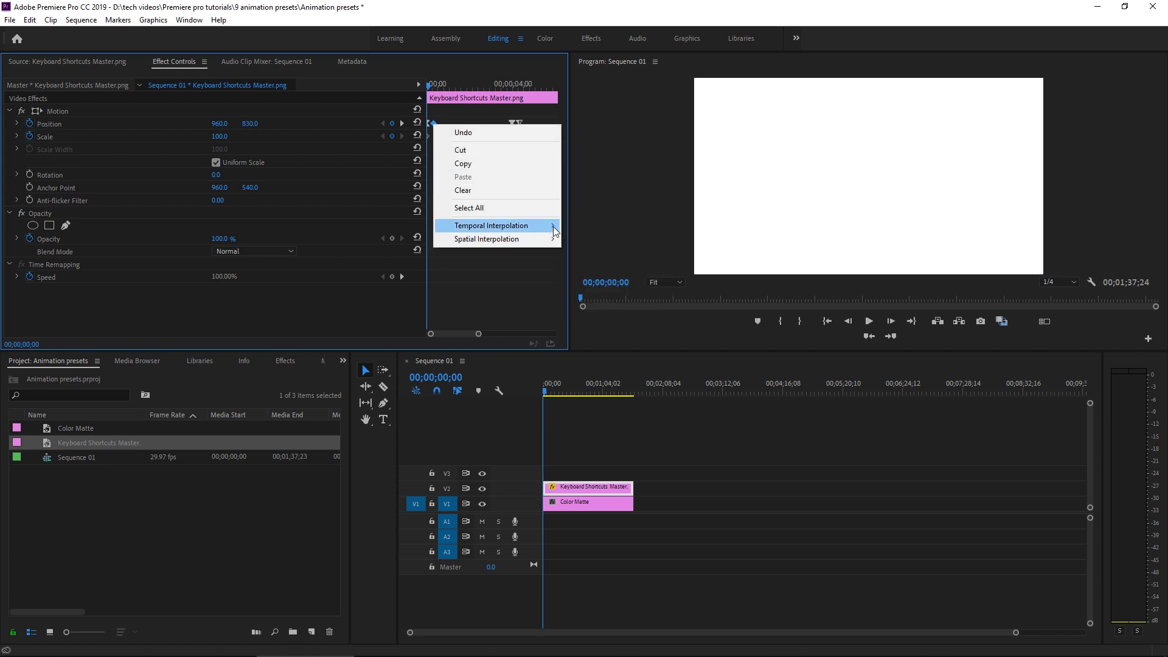
mouse_move(555, 235)
click(599, 298)
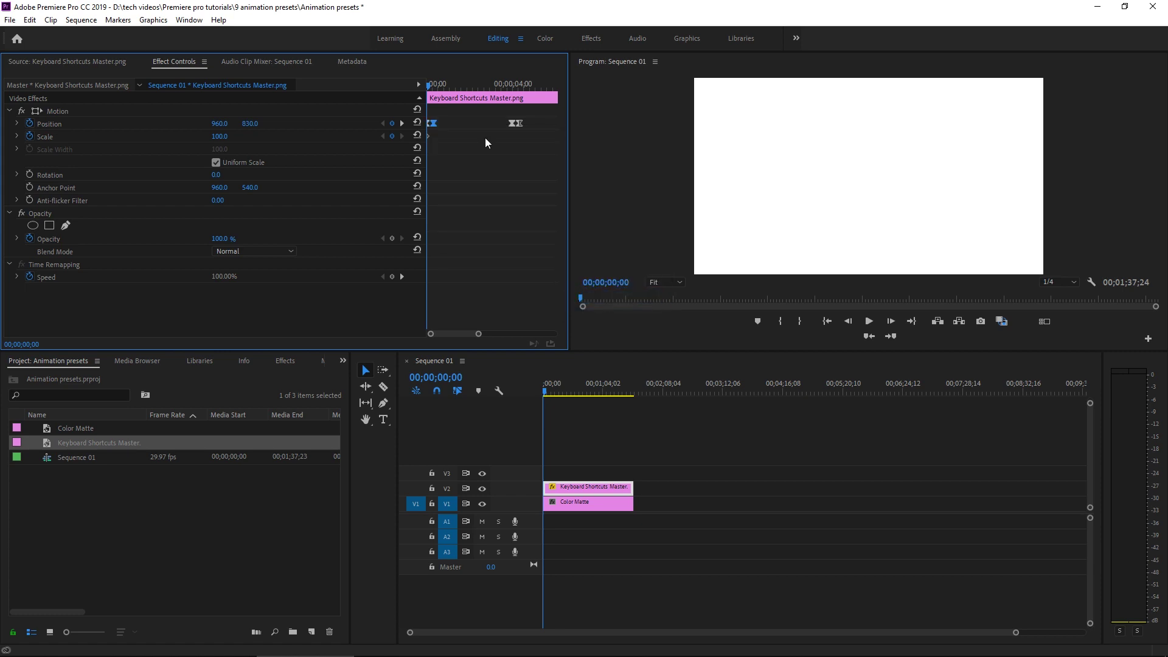
key(space)
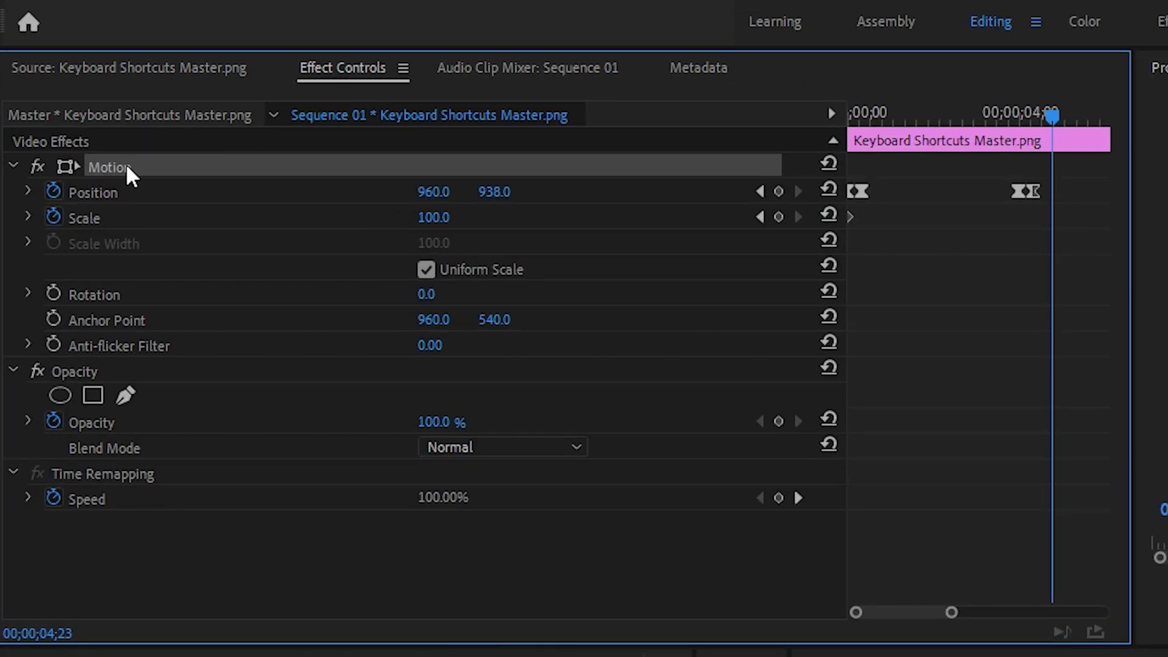
Step: Save the Motion effect as preset 'Animation Preset Tutorial' with description 'Something clever'
right_click(128, 169)
click(223, 209)
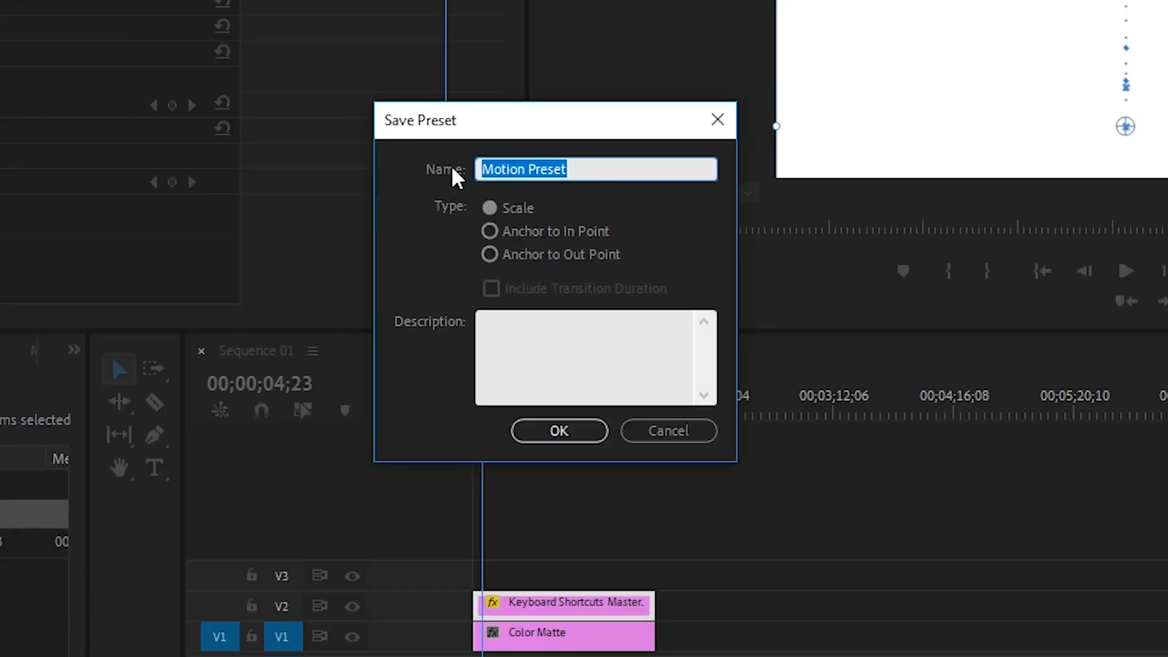
text(Anima)
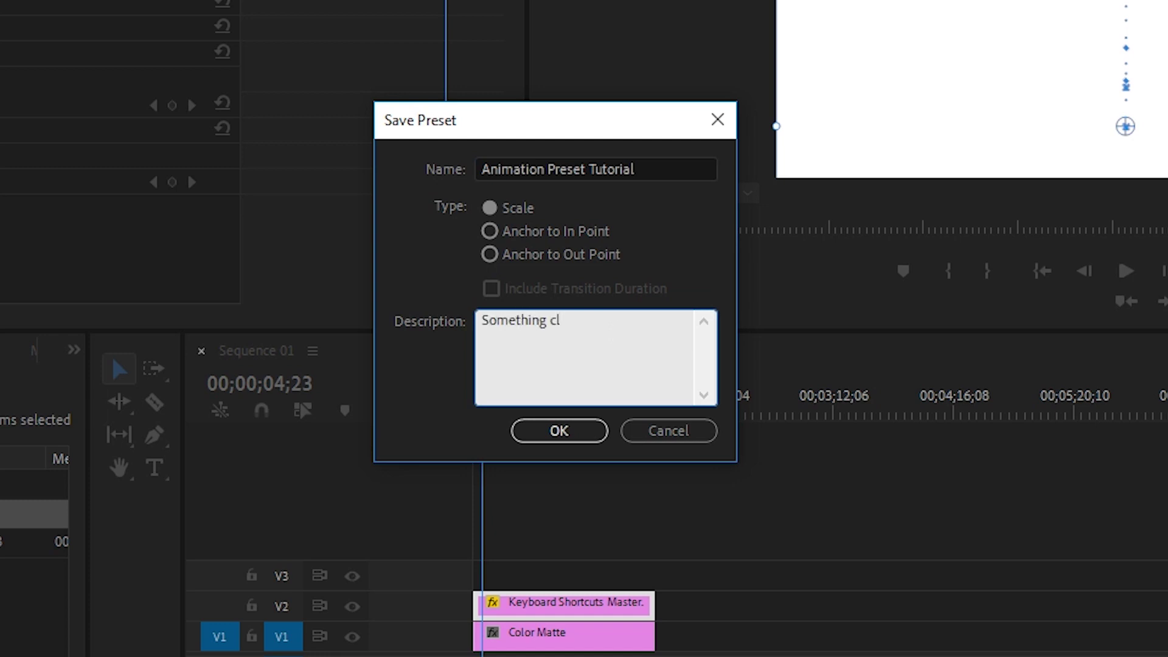
click(558, 431)
Step: Lengthen the Color Matte to about 4:34 and add a second graphic copy on V2 near 2:08
drag(655, 637, 885, 644)
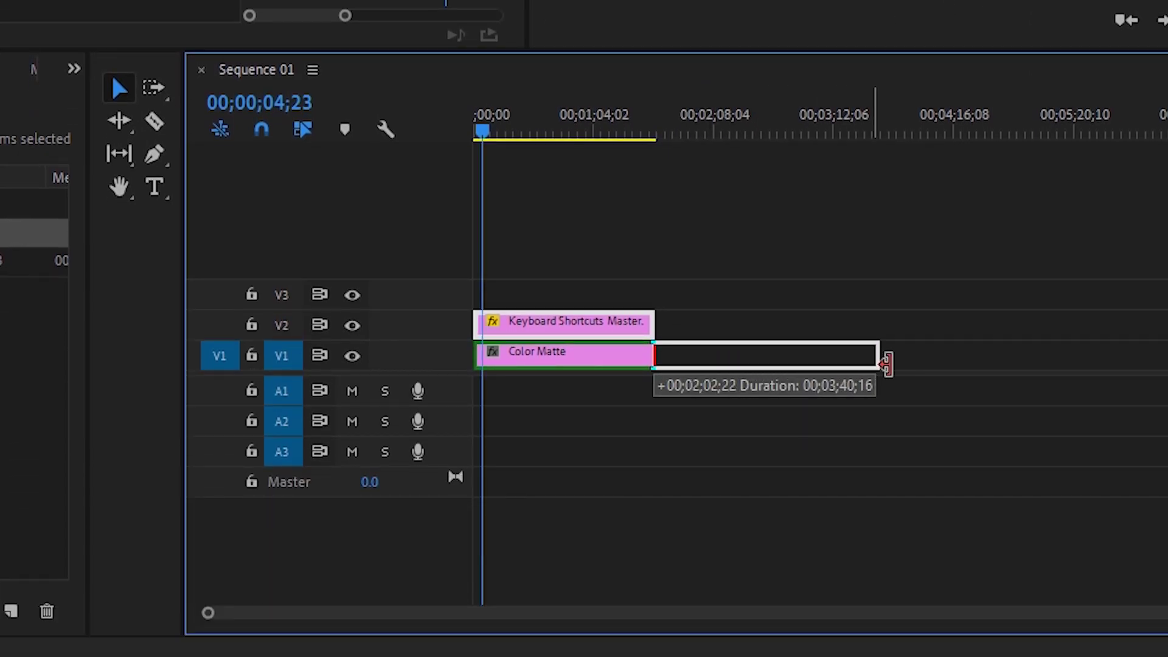
drag(885, 363, 986, 359)
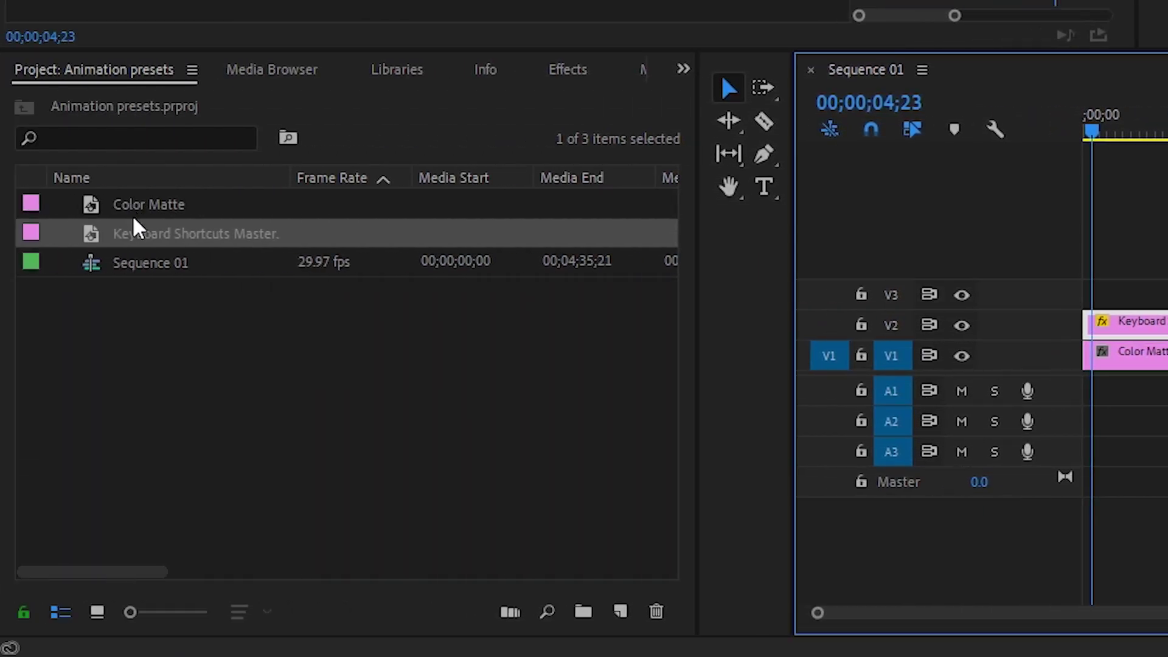
click(131, 234)
click(88, 246)
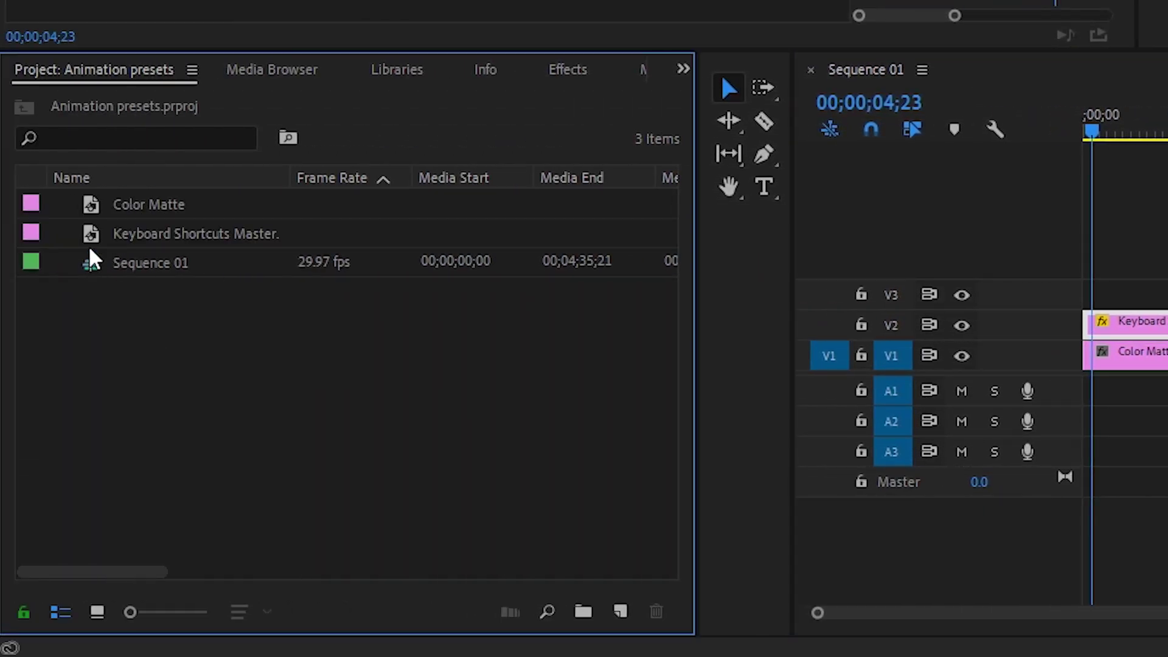
drag(177, 234, 1167, 328)
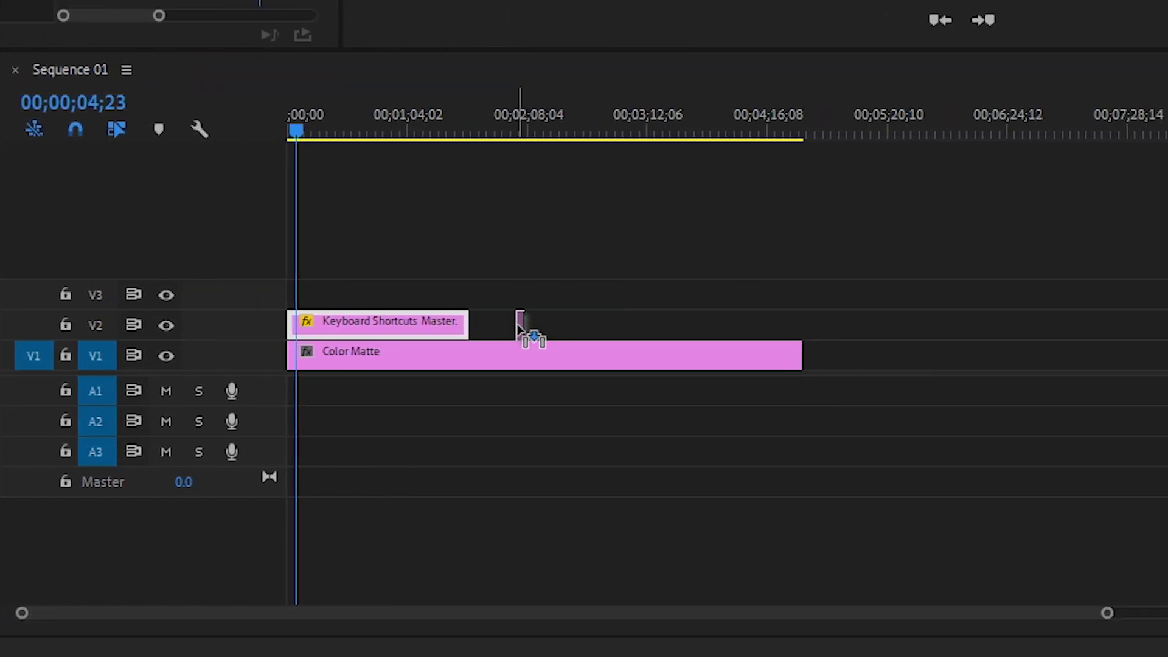
drag(518, 326, 725, 319)
Step: Play back the sequence from the start and through the second graphic copy
key(Left)
key(Left)
key(Left)
key(Left)
key(Left)
key(Left)
key(Left)
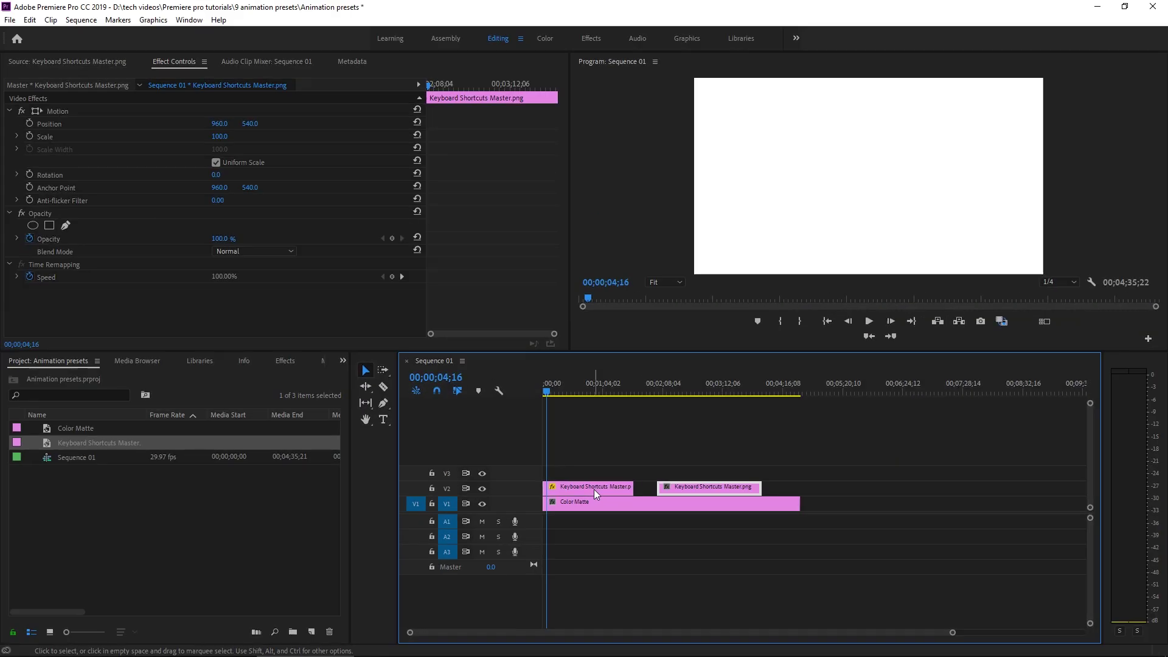
key(space)
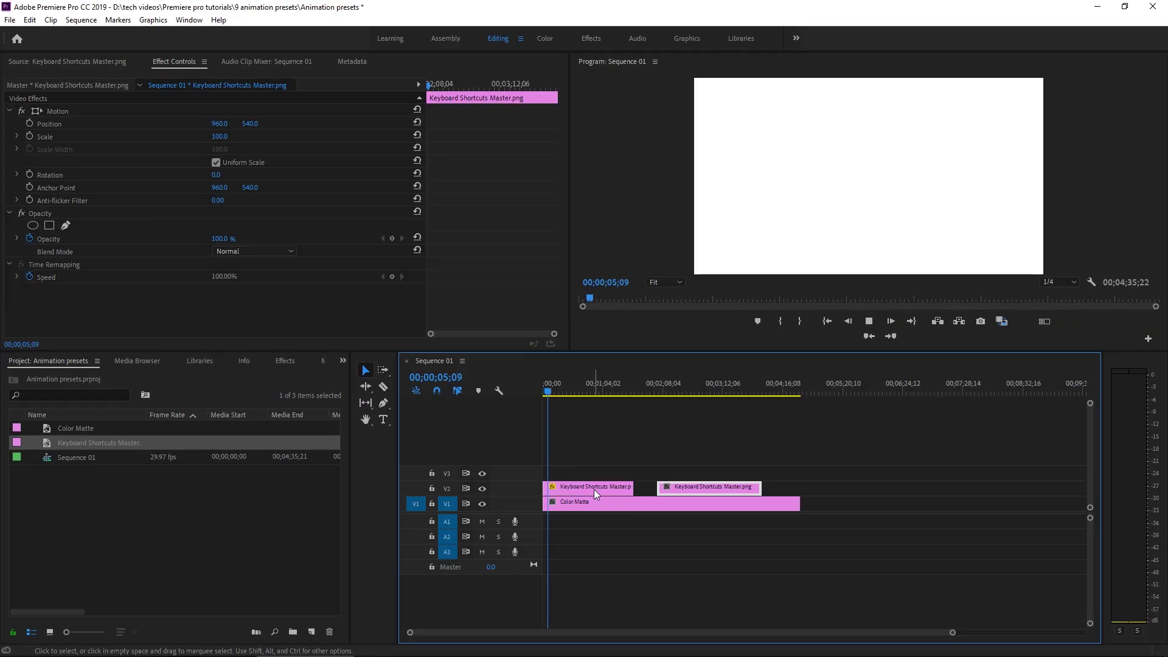
key(Home)
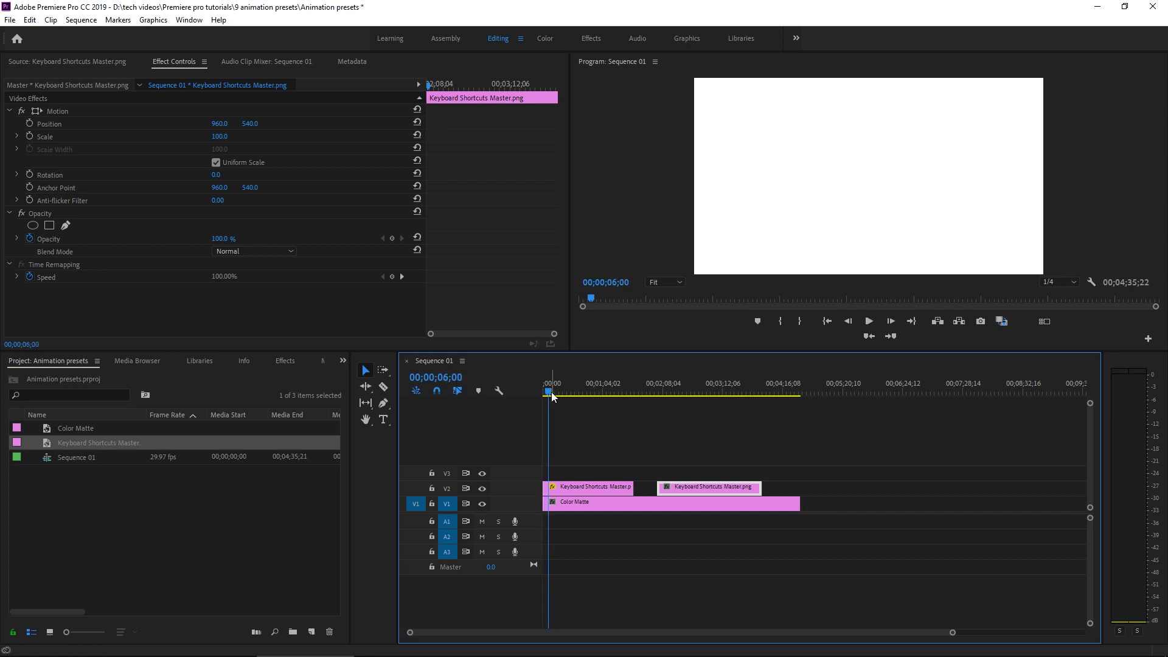
drag(593, 392, 662, 404)
key(space)
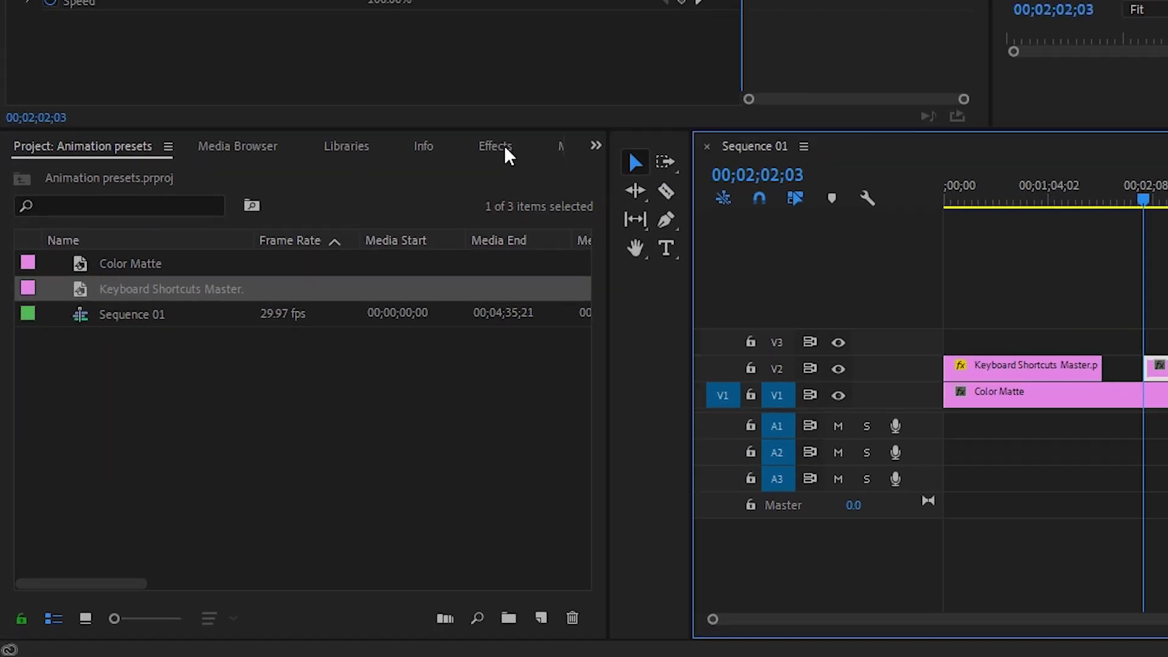
Step: Drag Animation Preset Tutorial from Effects > Presets onto the second Keyboard Shortcuts Master clip
click(504, 148)
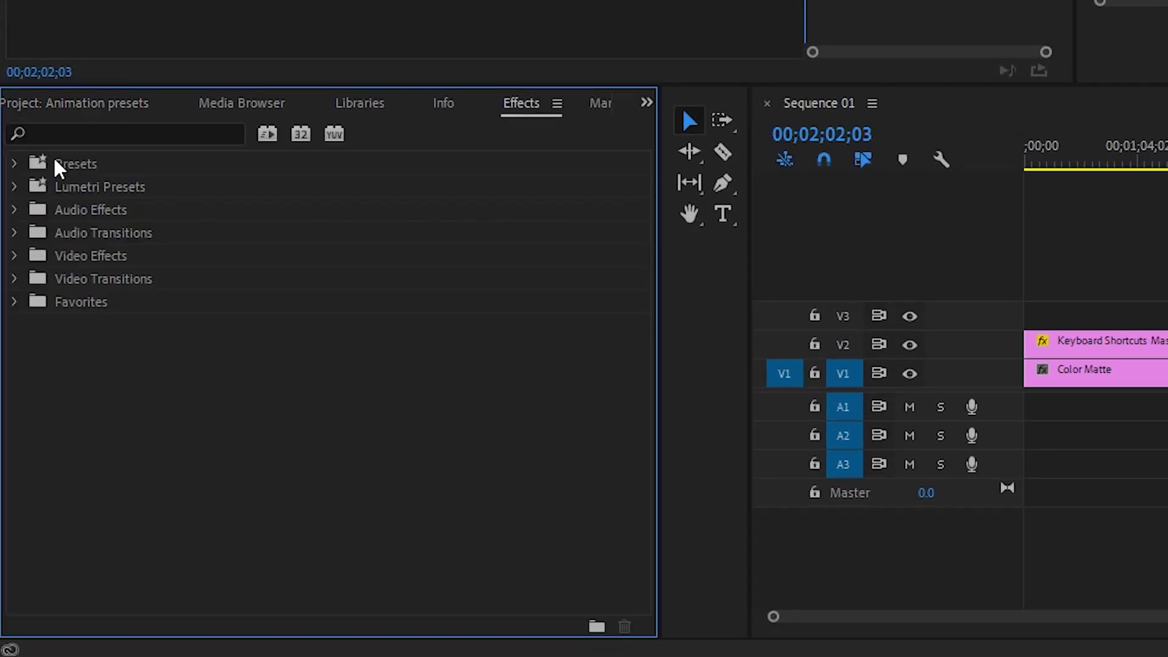
click(13, 163)
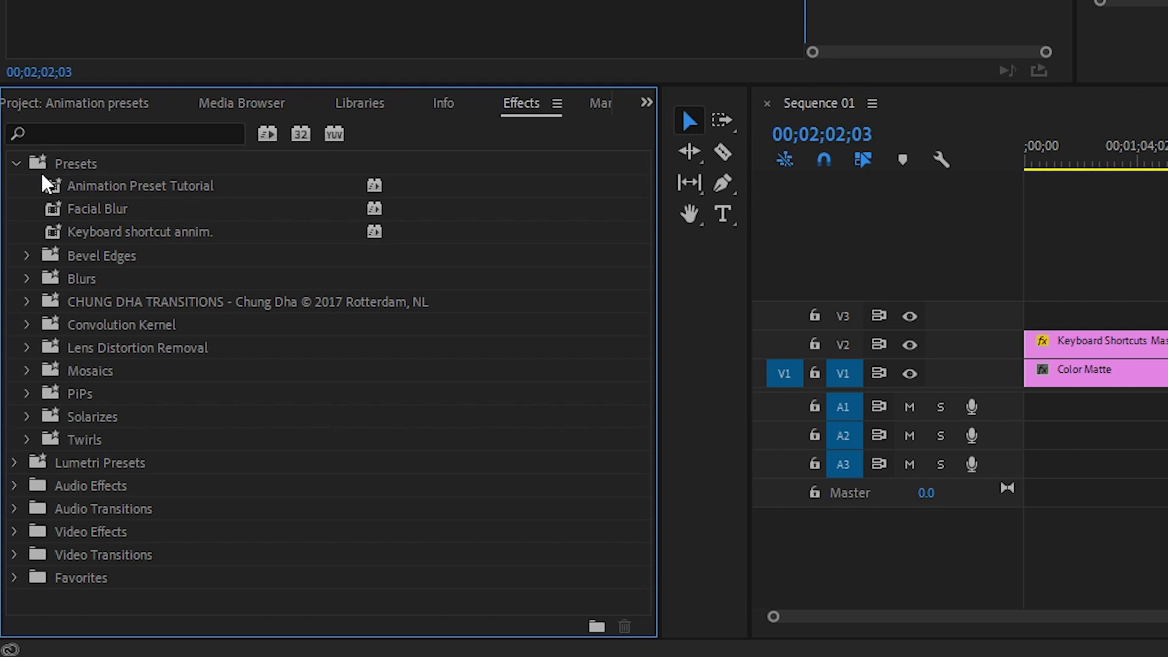
mouse_move(120, 196)
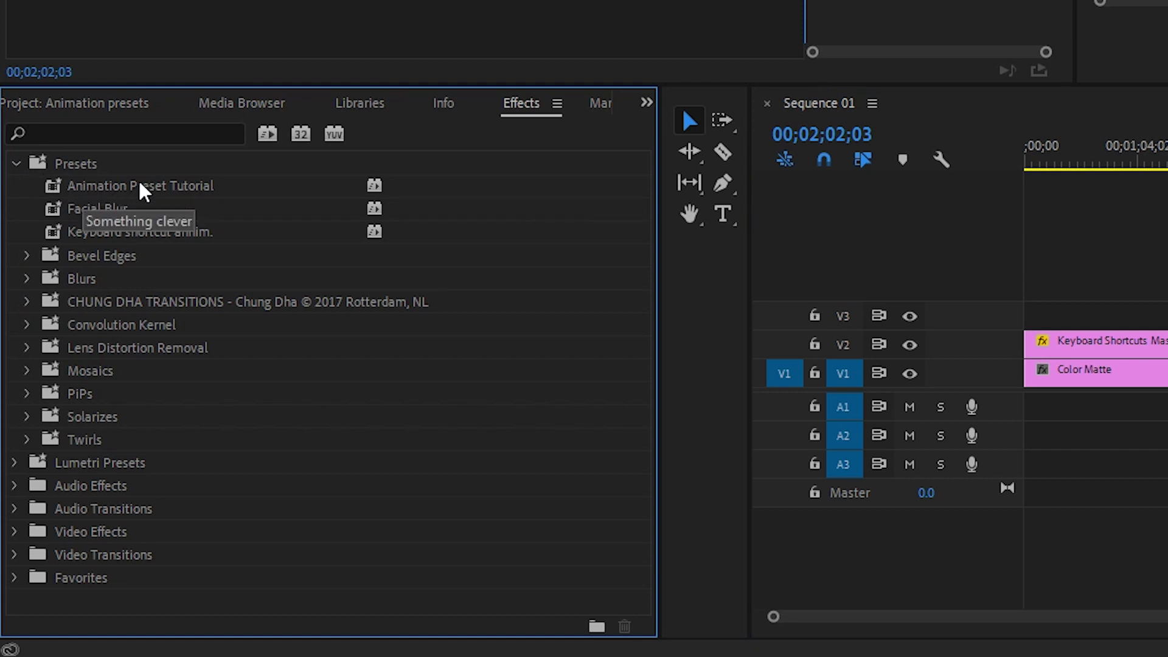
drag(81, 189, 902, 222)
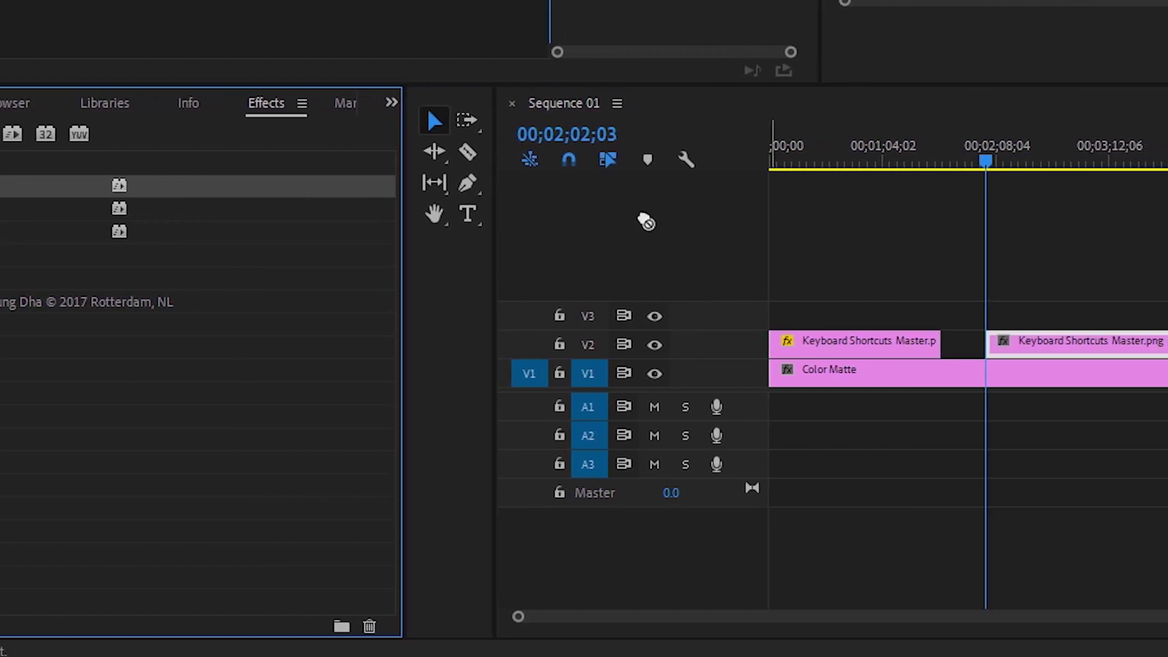
drag(646, 221, 1053, 350)
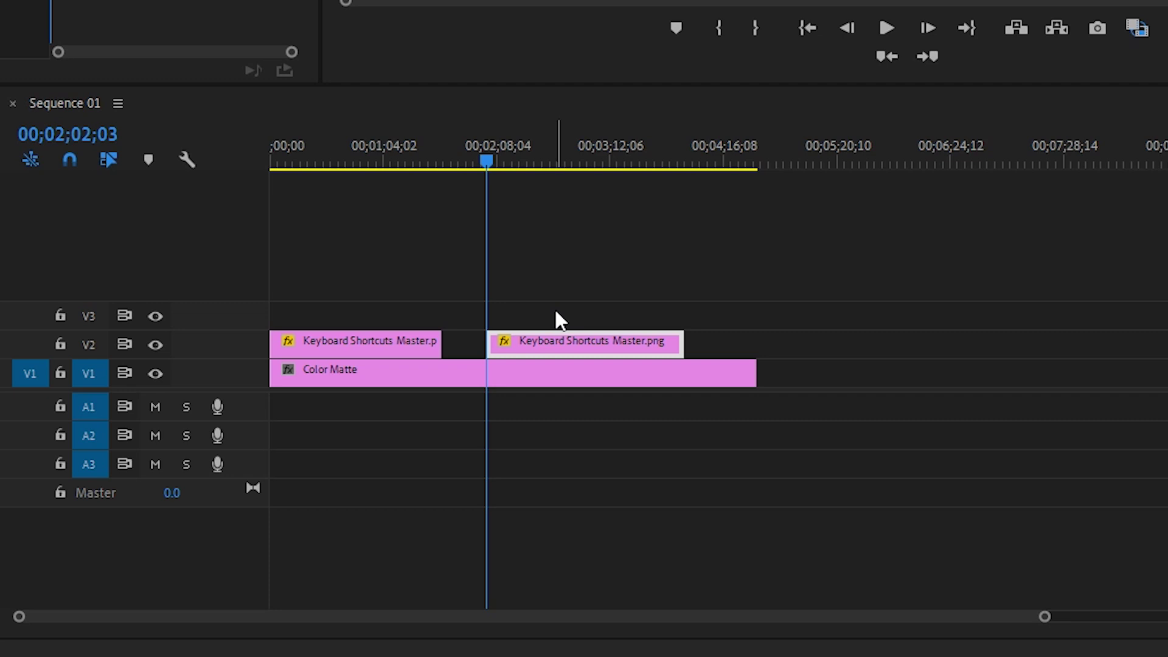
key(space)
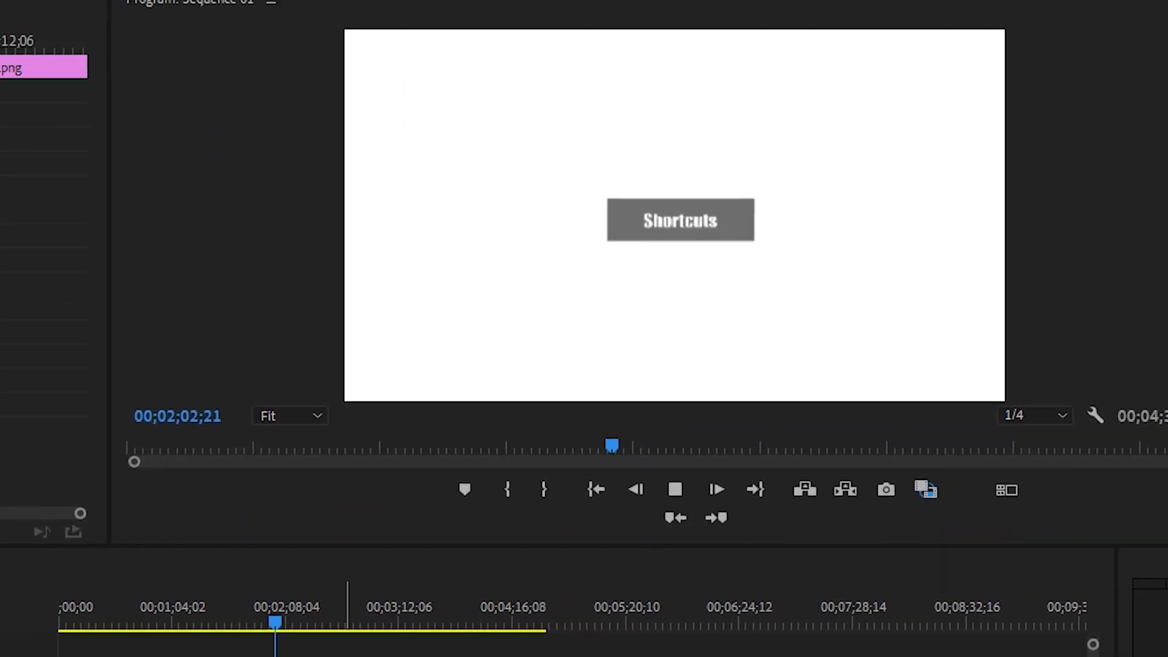